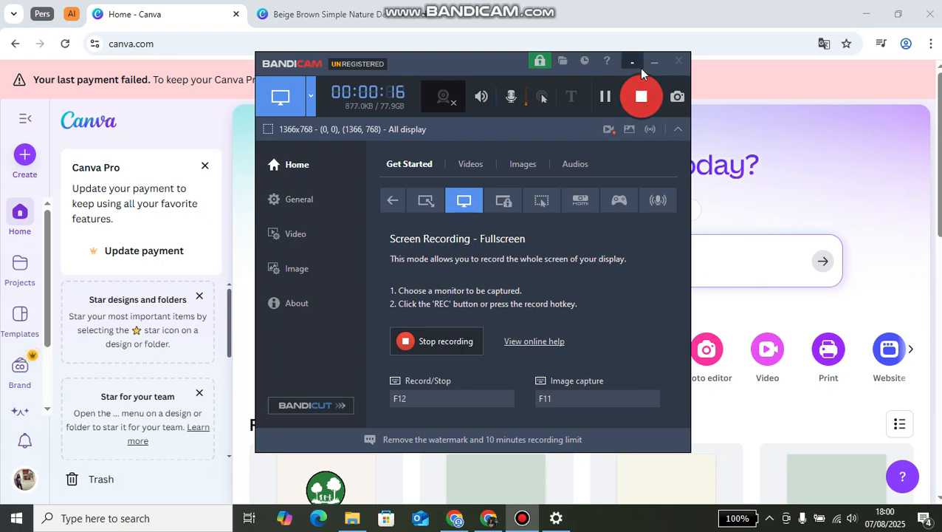
click(728, 83)
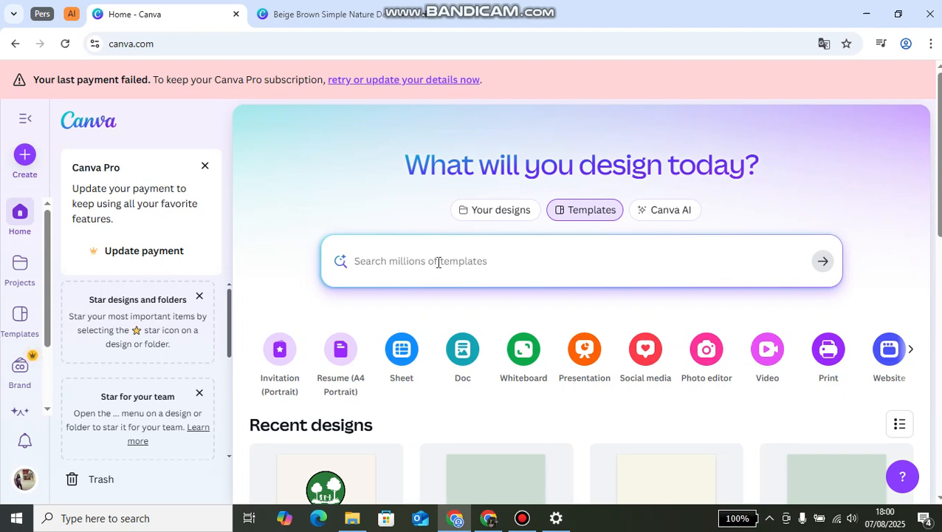
click(246, 49)
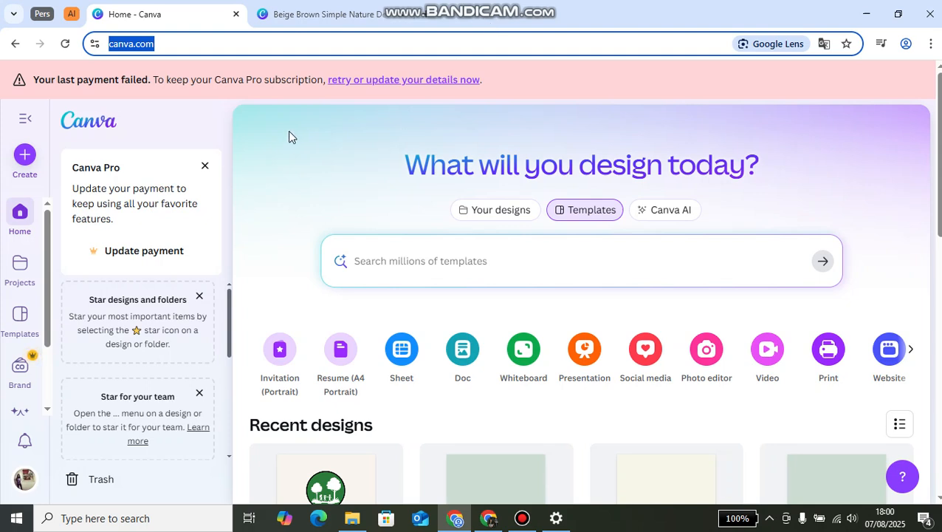
click(268, 118)
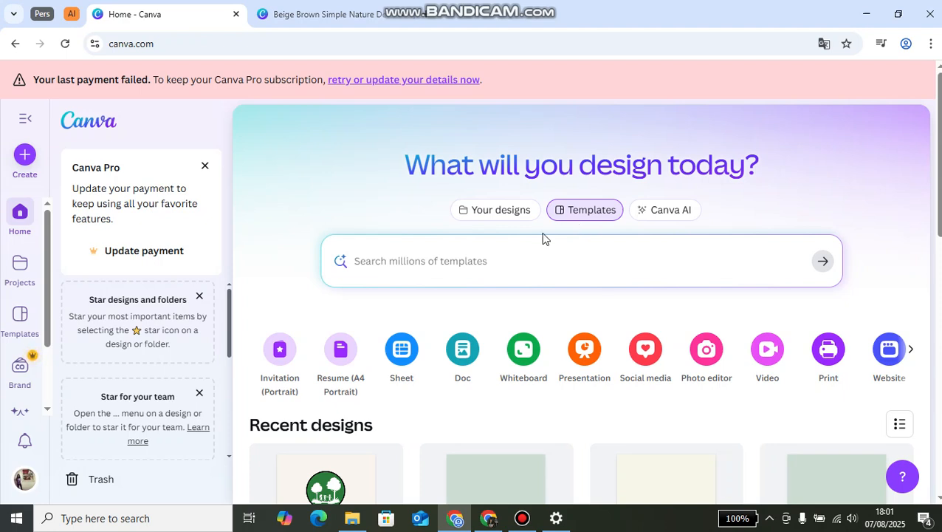
Search the template library for "nature logo"
click(506, 259)
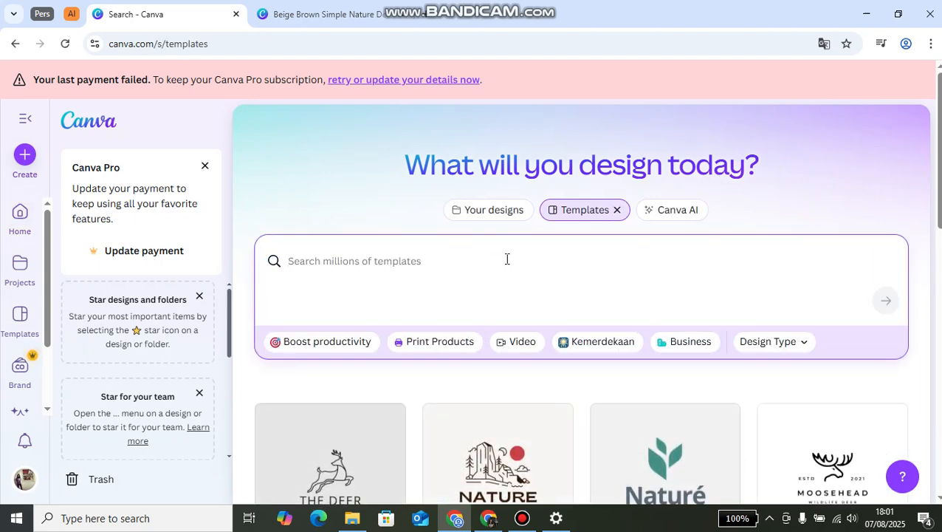
text(log)
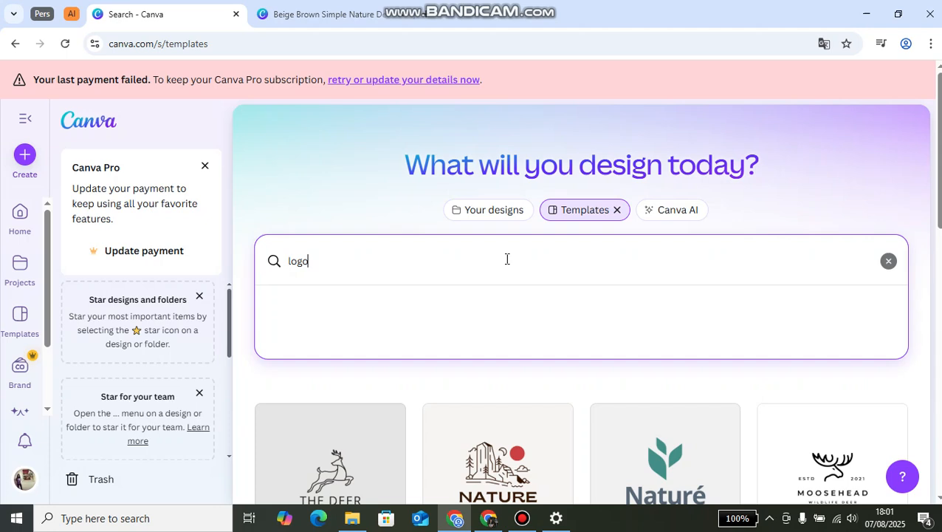
text(o)
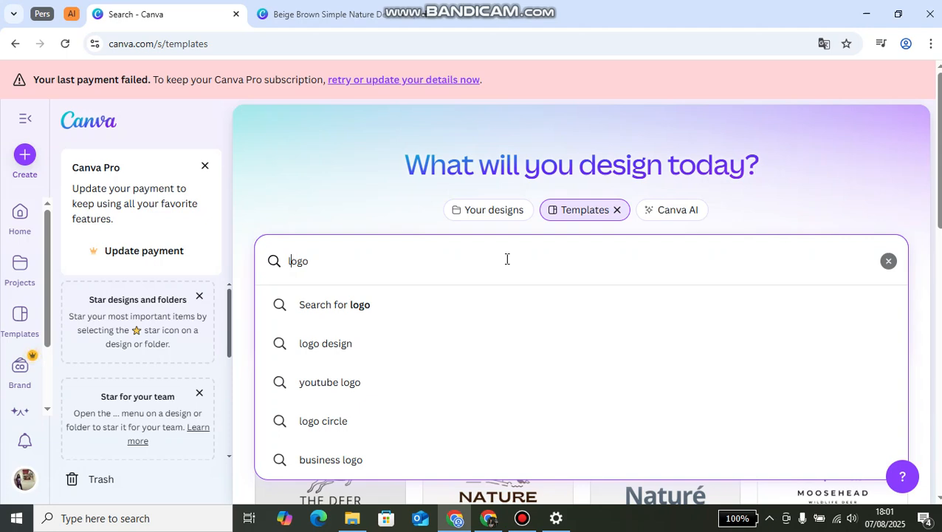
text(nature)
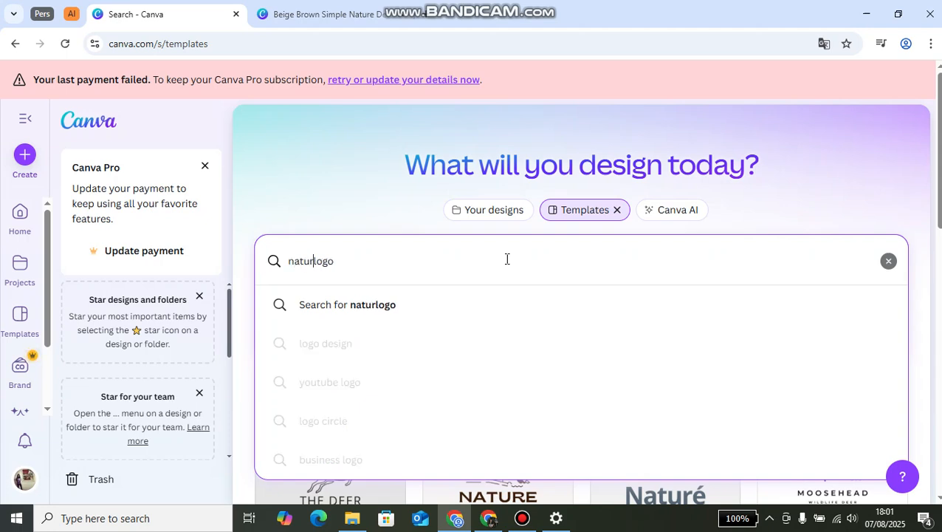
key(Return)
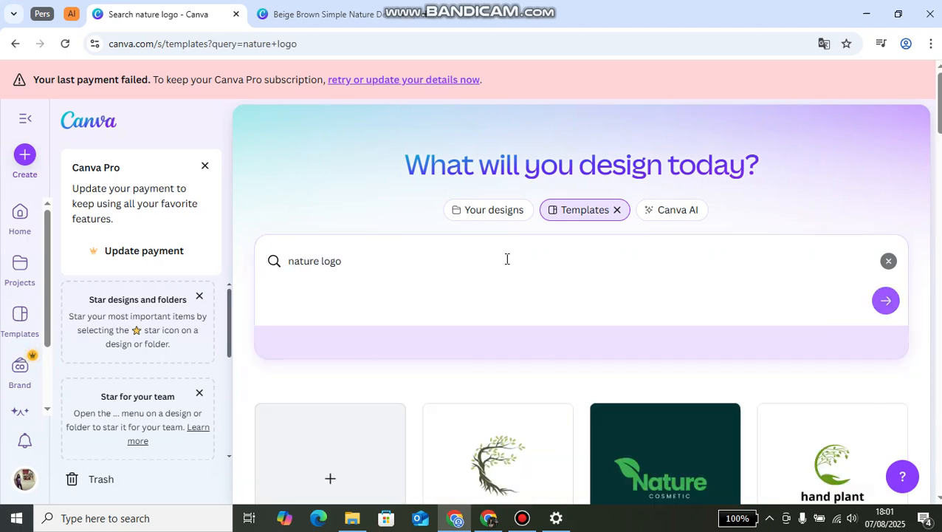
Browse the nature logo templates to compare their designs and find a suitable one to customize
scroll(510, 244, down, 3)
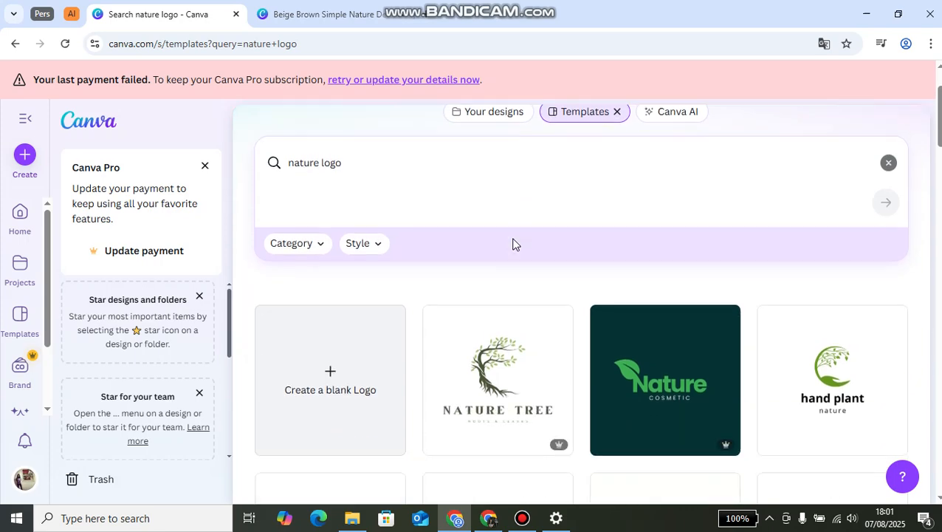
scroll(562, 221, down, 10)
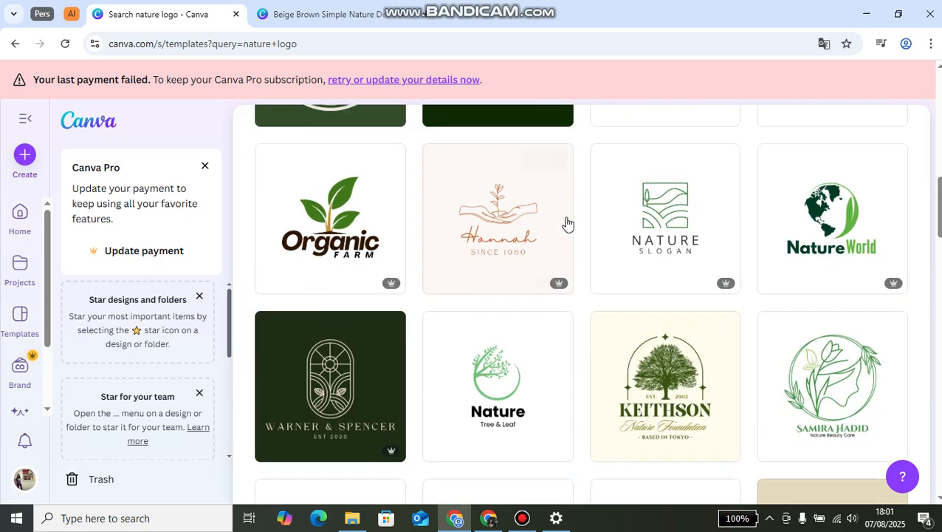
scroll(567, 224, down, 5)
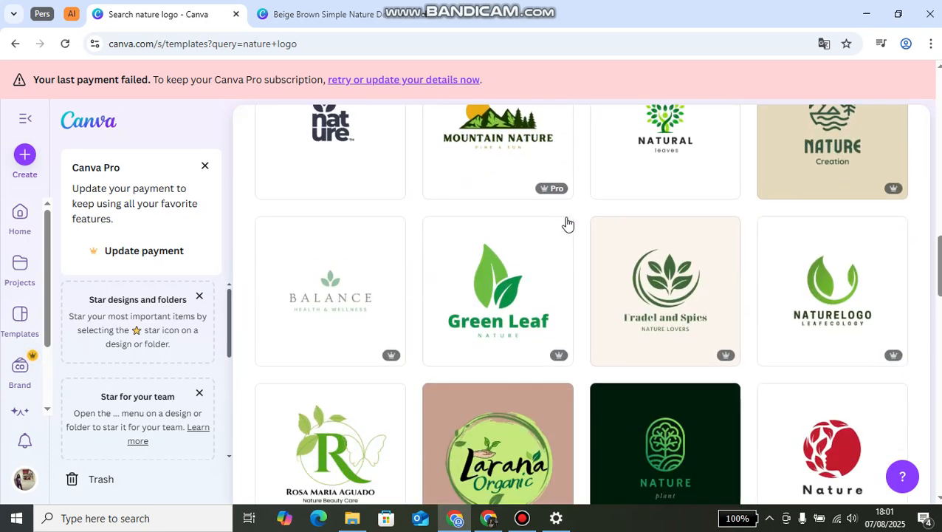
scroll(567, 224, down, 2)
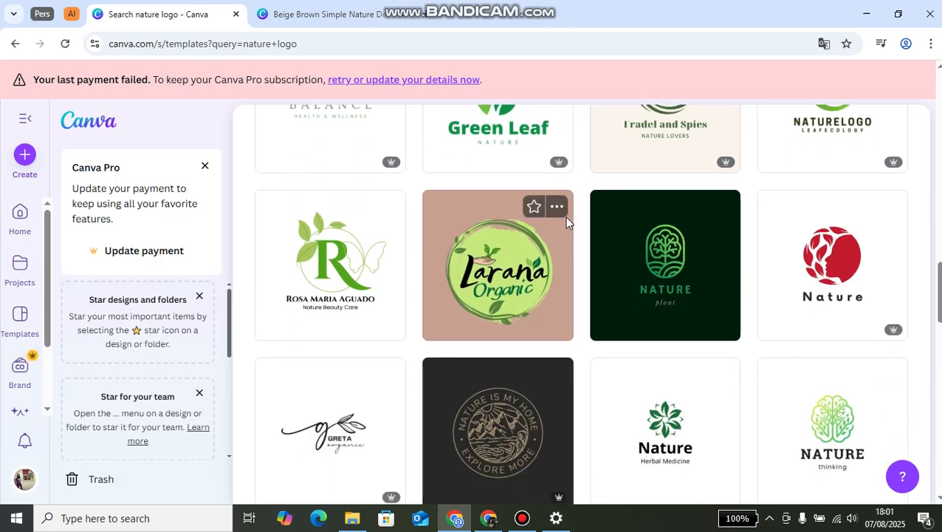
scroll(567, 221, down, 2)
scroll(567, 221, down, 2)
scroll(567, 223, down, 2)
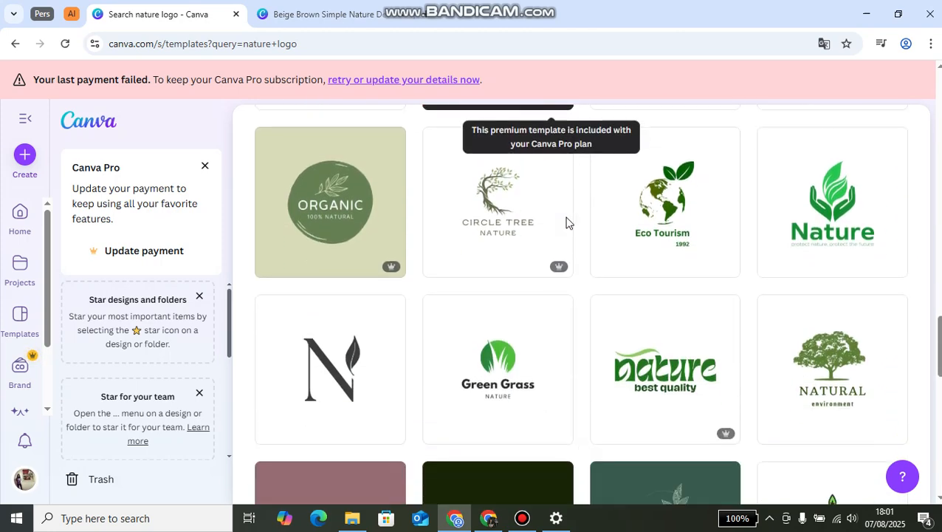
scroll(567, 223, down, 6)
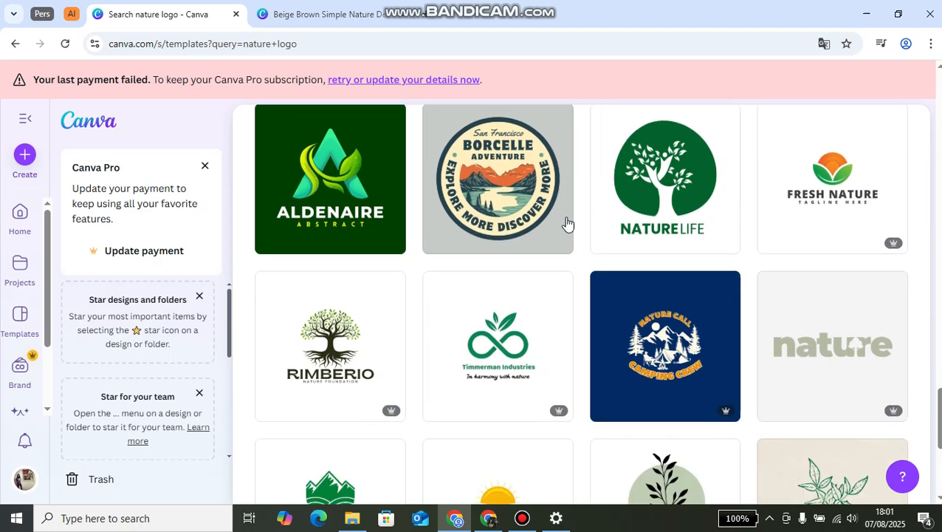
scroll(567, 223, down, 2)
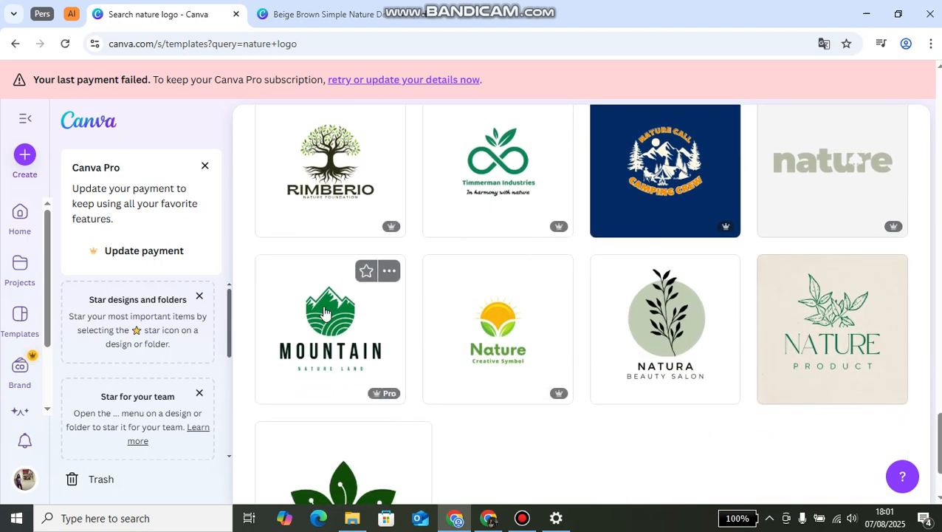
scroll(514, 285, down, 4)
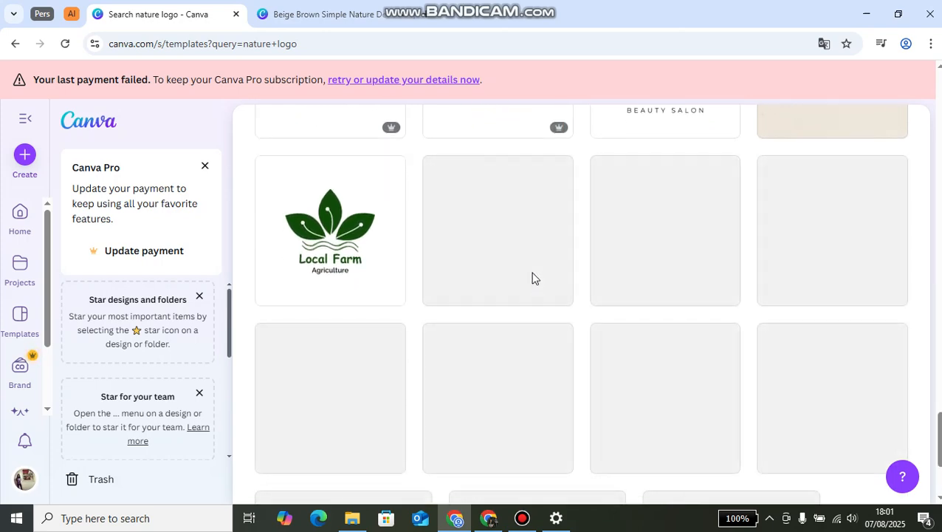
scroll(540, 264, down, 4)
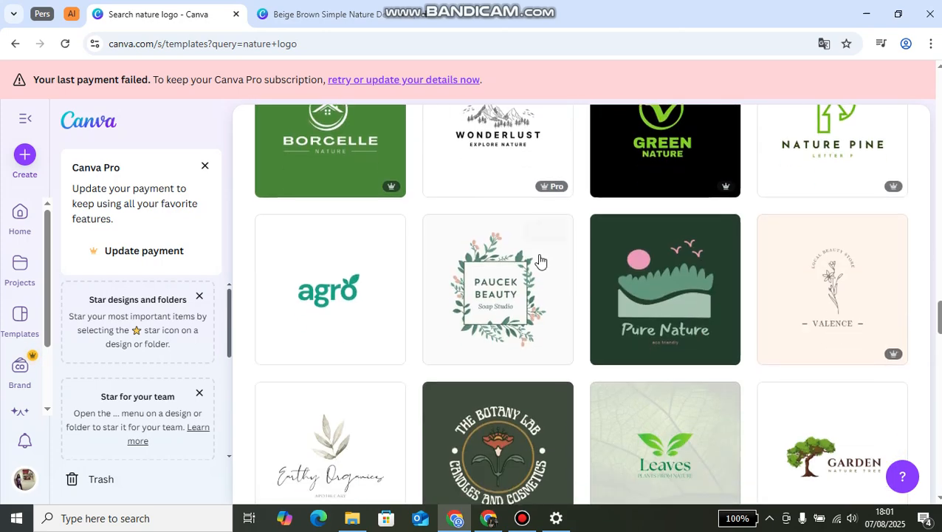
scroll(540, 260, down, 7)
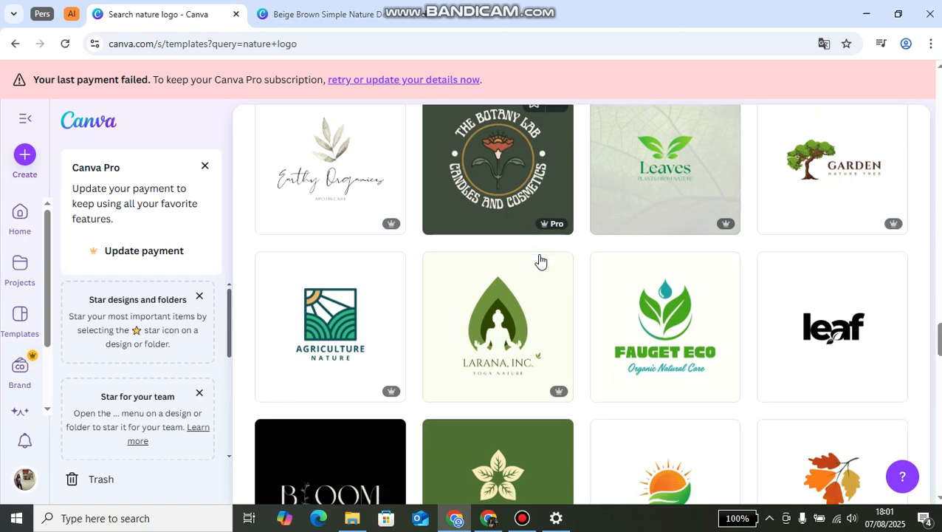
scroll(540, 261, down, 3)
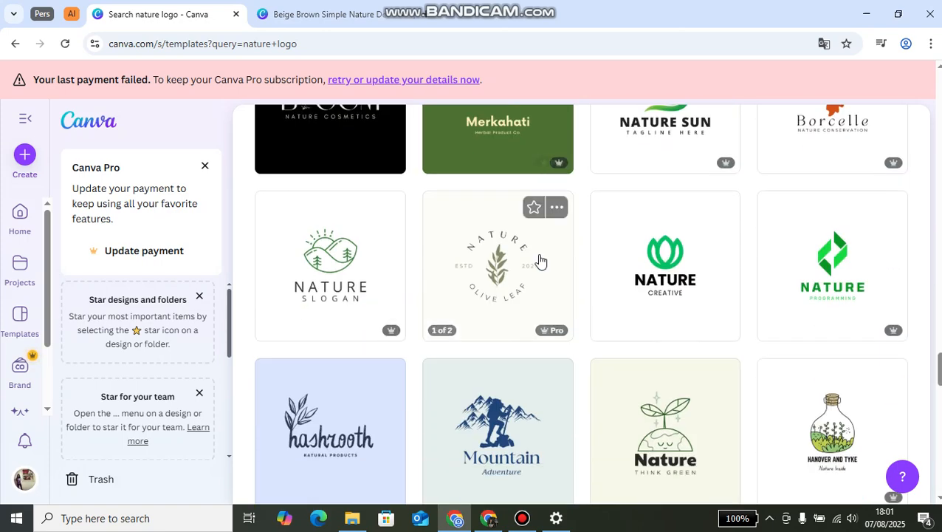
scroll(540, 260, down, 2)
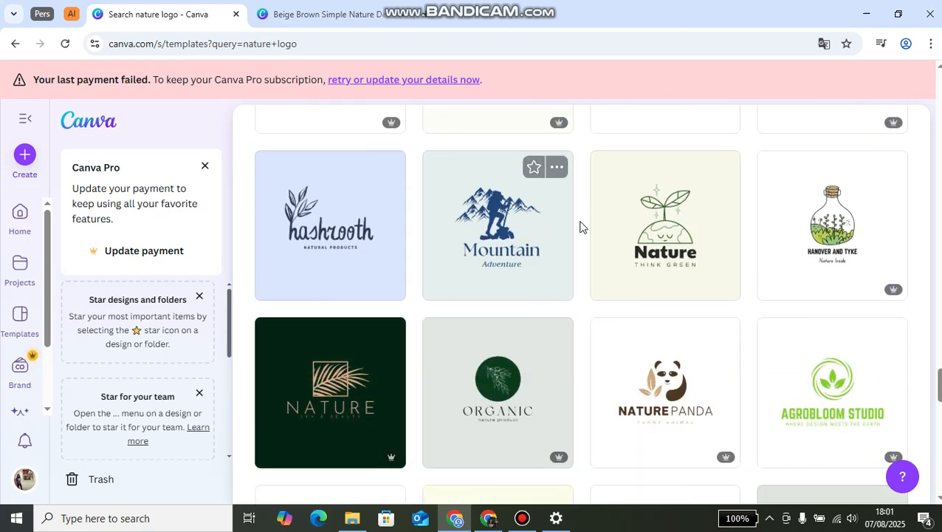
scroll(580, 227, down, 3)
scroll(581, 227, down, 8)
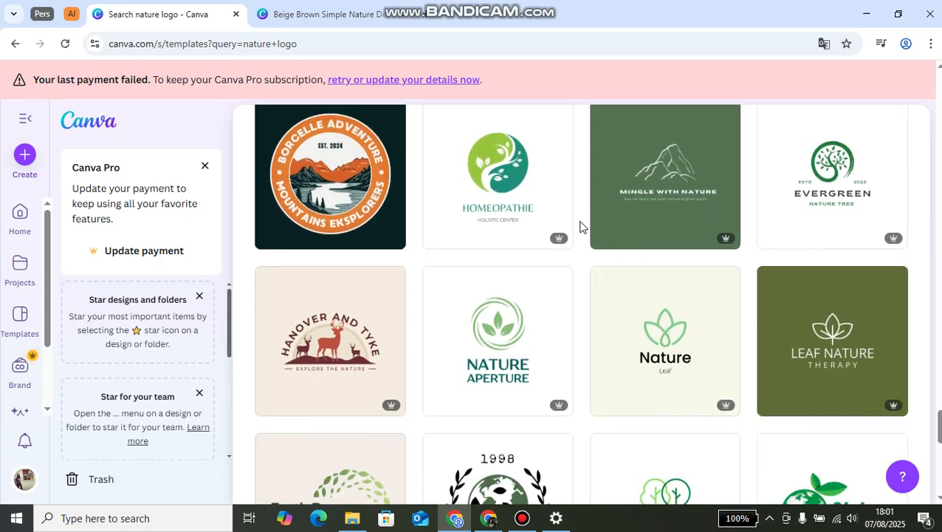
scroll(580, 227, down, 6)
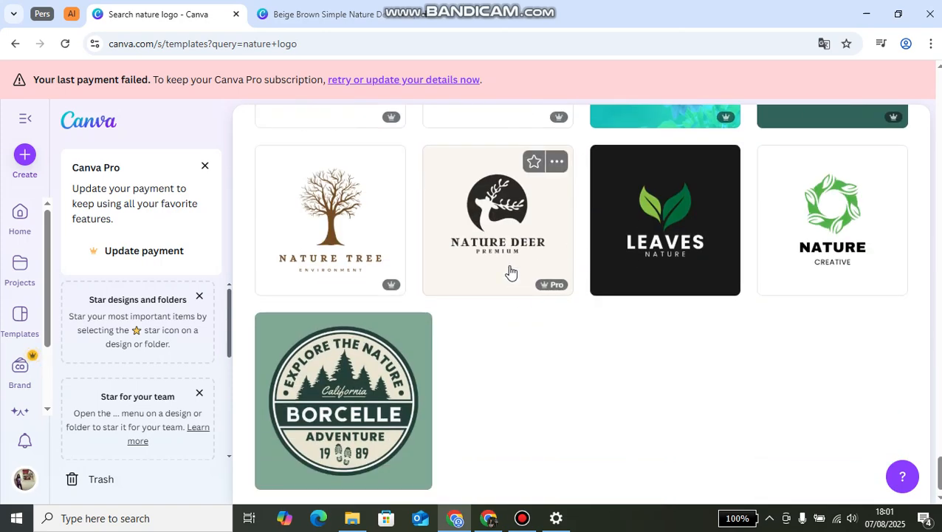
Preview the Beige Brown Simple Nature Deer Logo template along with its similar designs, and open it for customizing
click(499, 211)
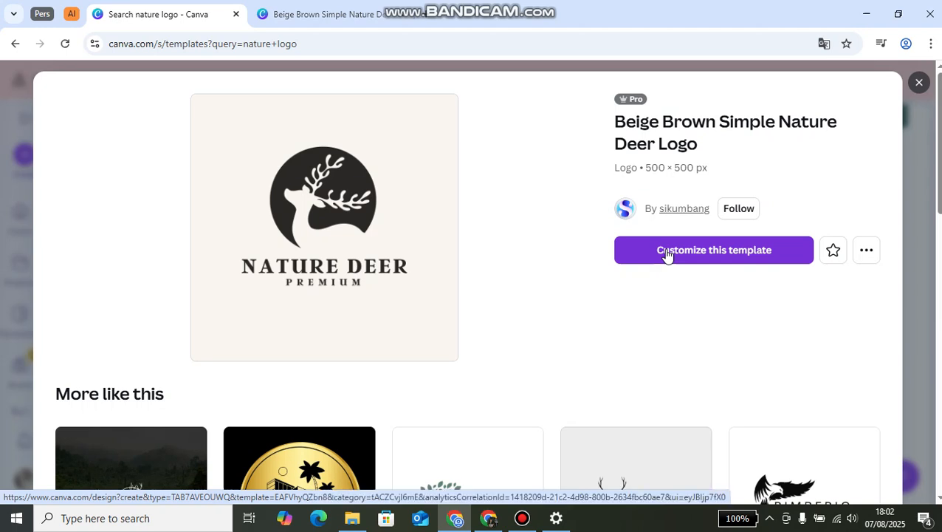
scroll(476, 332, down, 5)
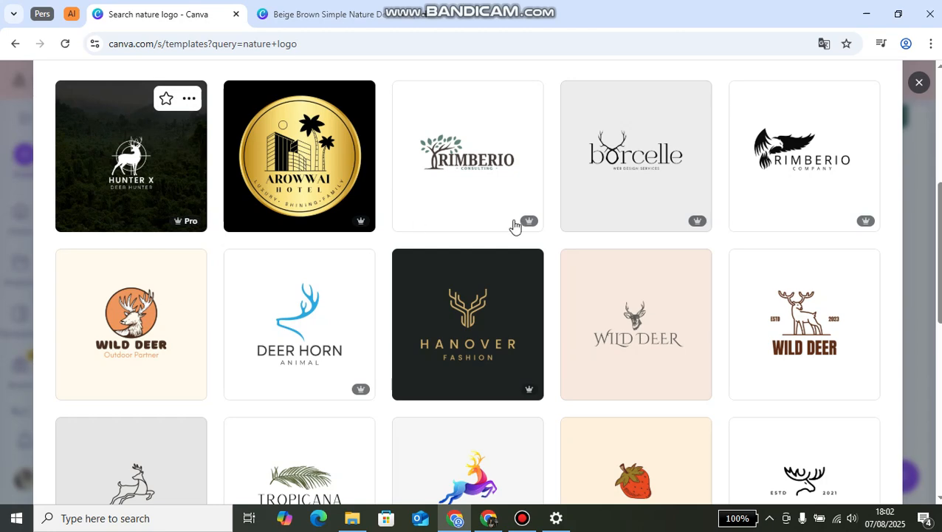
scroll(403, 203, down, 6)
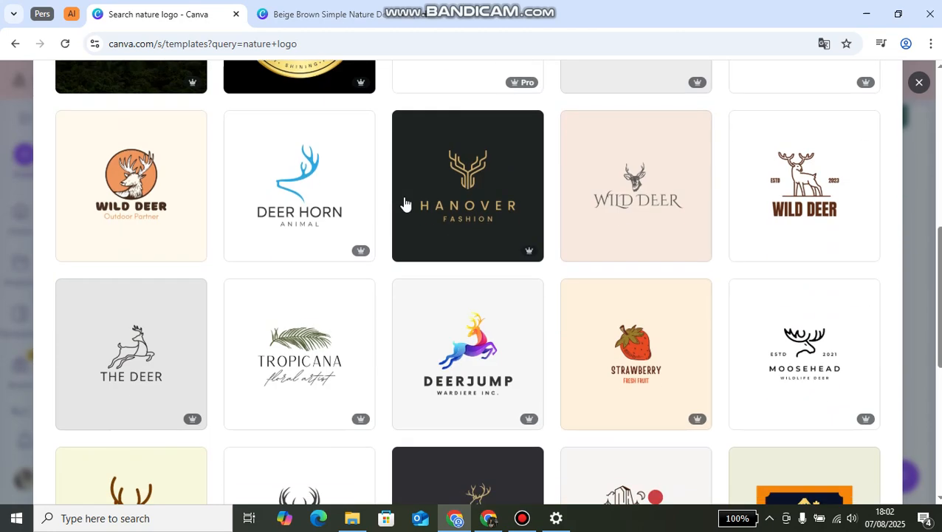
scroll(552, 216, up, 10)
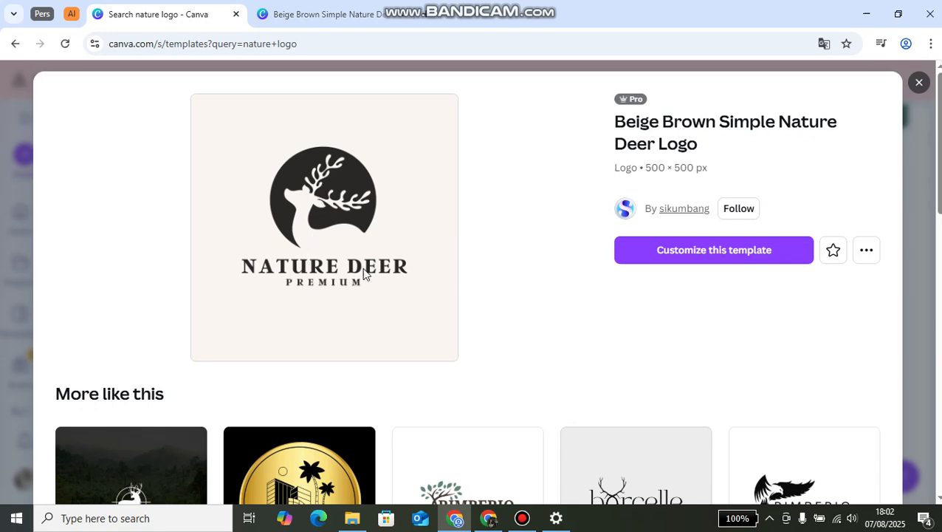
scroll(365, 255, down, 2)
scroll(627, 296, down, 1)
scroll(605, 303, up, 3)
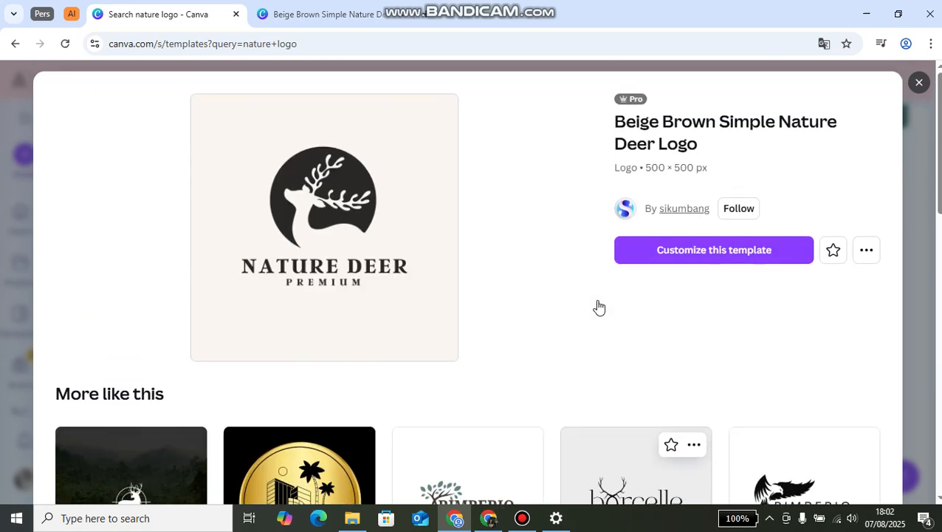
click(718, 262)
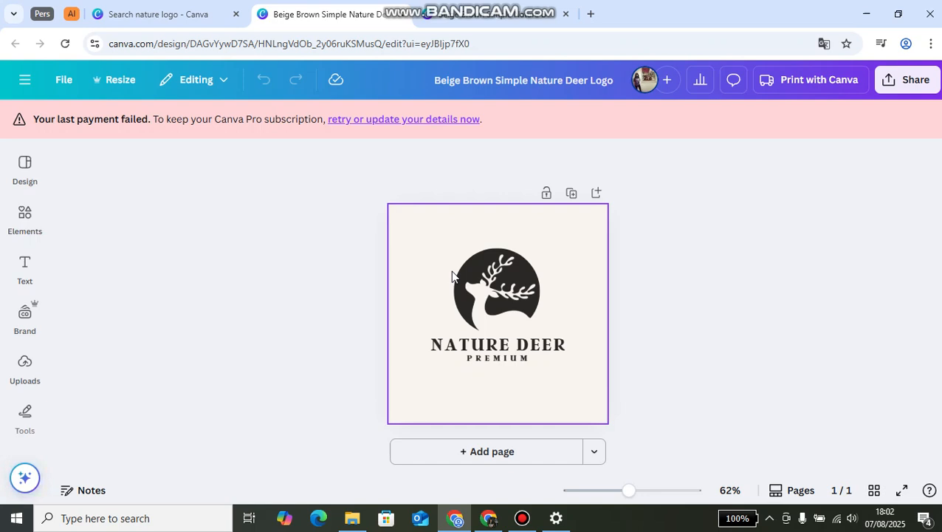
Change the main title under the deer emblem to "NATURAKIDS"
click(535, 345)
click(535, 345)
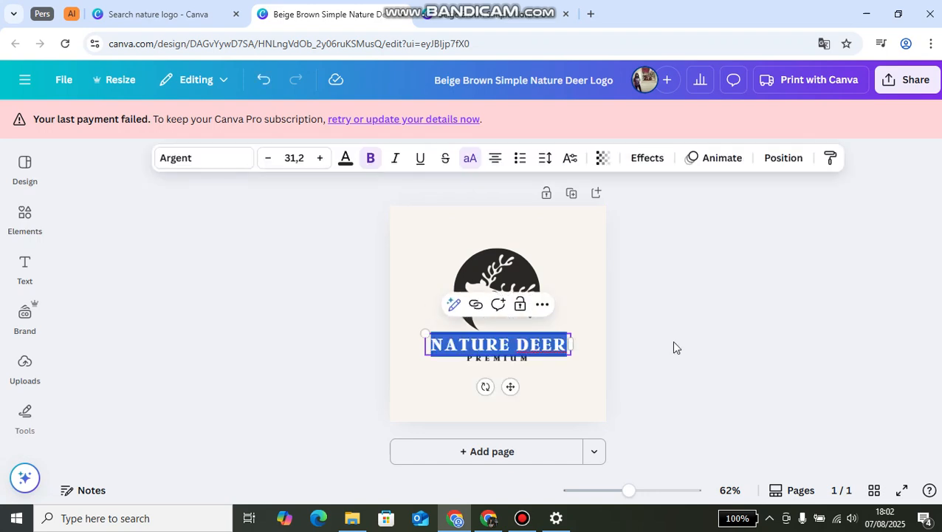
key(End)
key(BackSpace)
key(BackSpace)
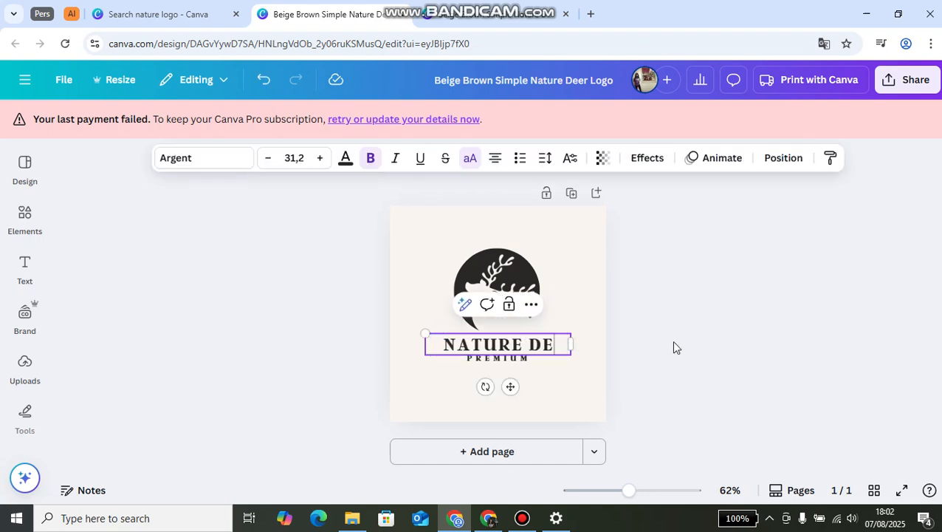
key(BackSpace)
key(BackSpace)
key(BackSpace)
key(BackSpace)
text(AK)
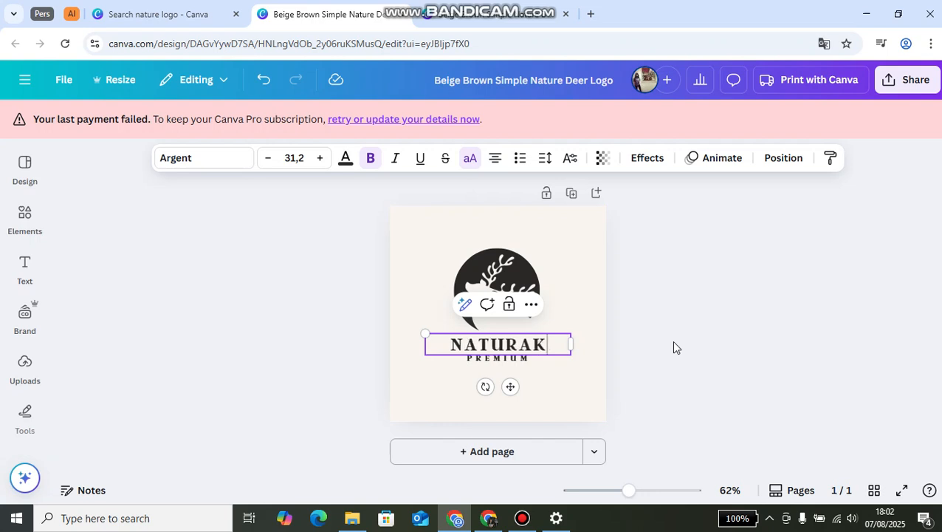
text(IDS)
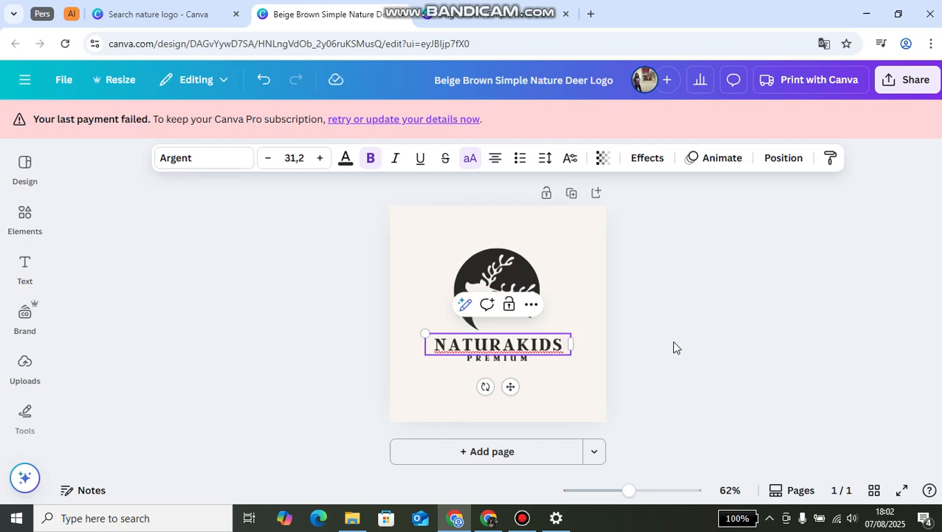
click(591, 316)
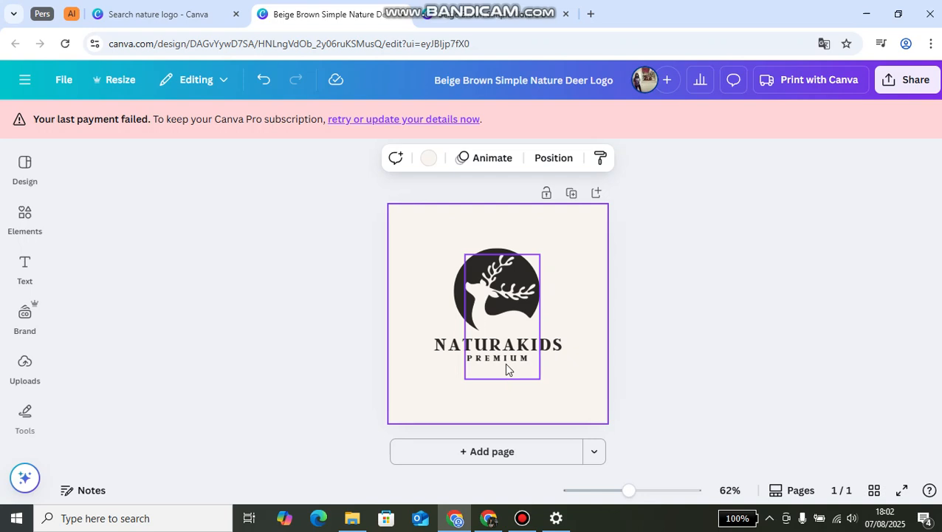
Replace the small subtitle beneath the logo's main title with "COMMUNITY"
click(507, 369)
click(510, 362)
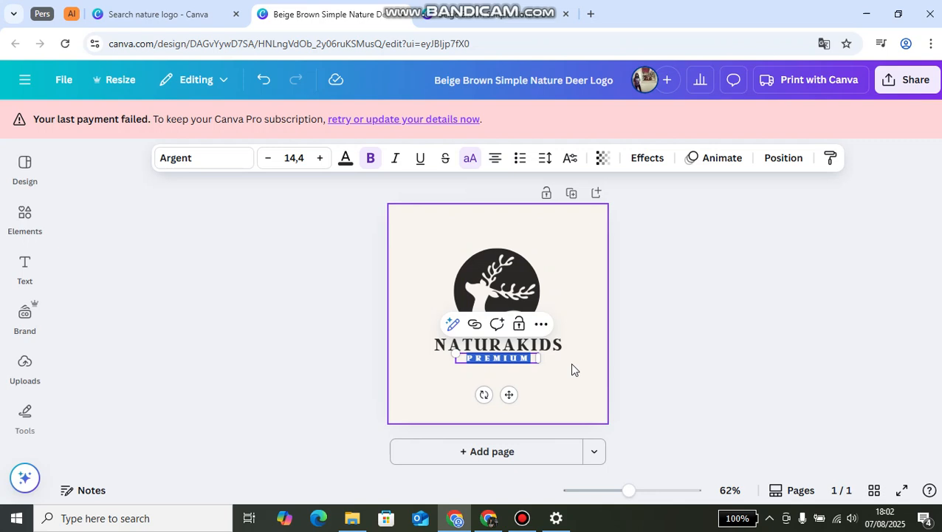
text(COMMUNITY)
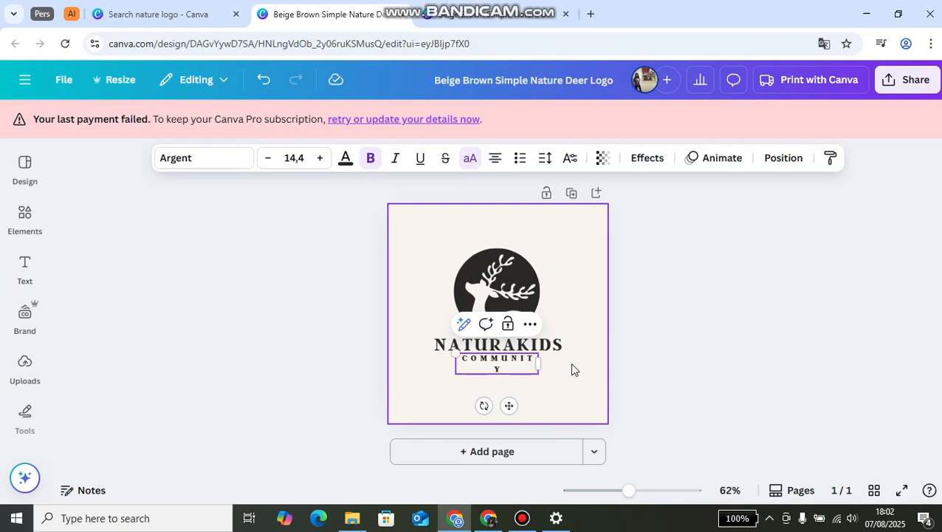
Widen the "COMMUNITY" text box so the whole word fits on a single line
click(575, 369)
click(533, 369)
drag(536, 362, 545, 368)
click(574, 366)
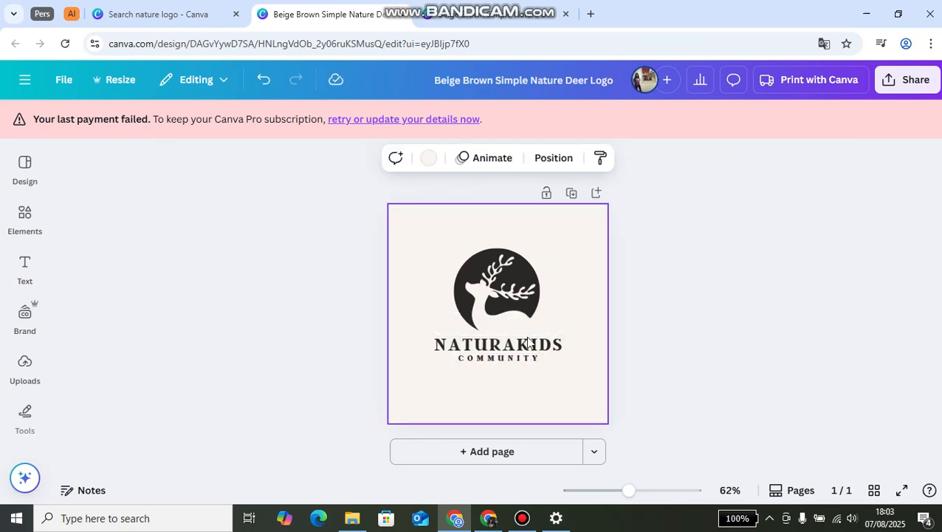
Delete the deer graphic from the dark circle and search the elements for "children silhouette"
click(522, 293)
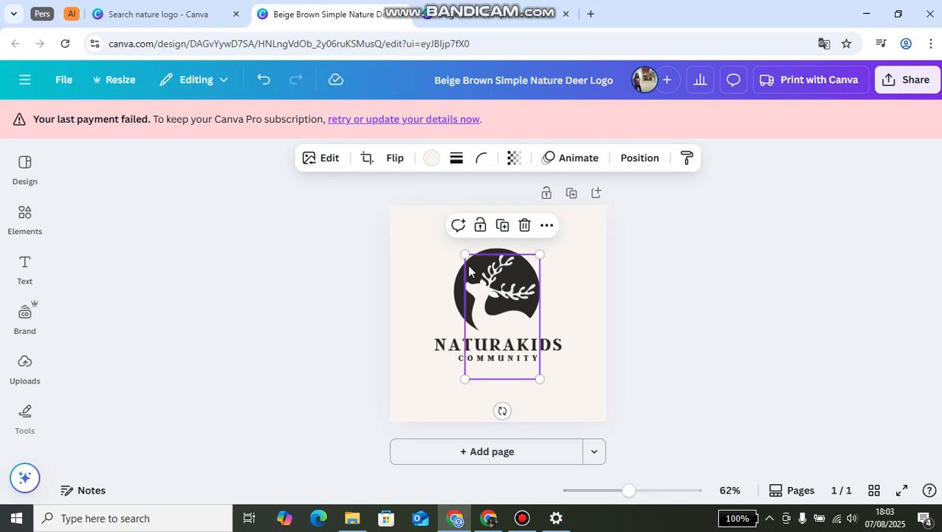
key(Delete)
click(24, 215)
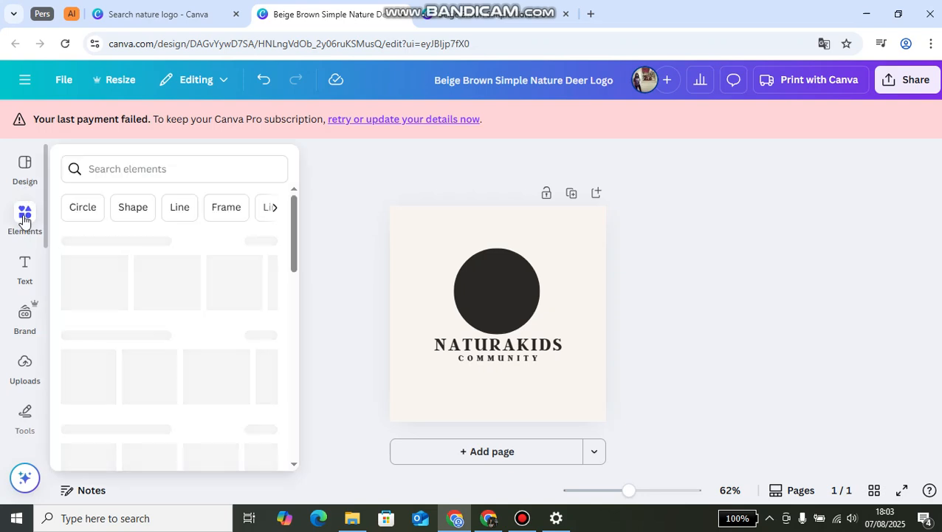
click(135, 166)
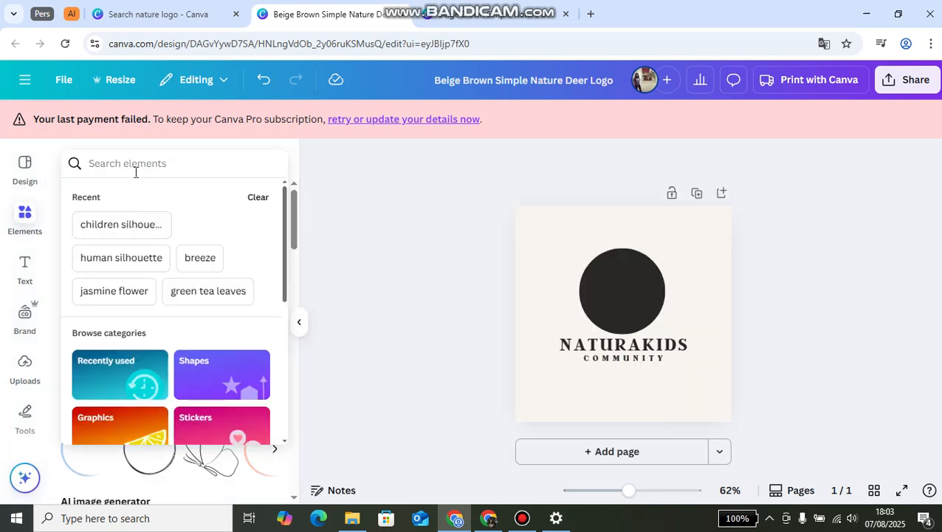
click(124, 225)
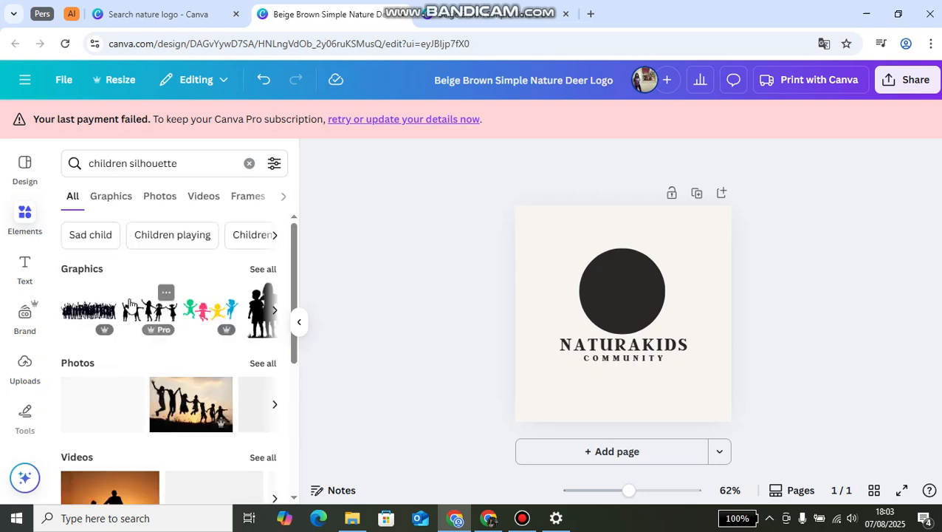
Browse the silhouette graphics, add the one with three children between two trees, and place it in the page's upper-left area
click(275, 314)
click(275, 313)
click(274, 314)
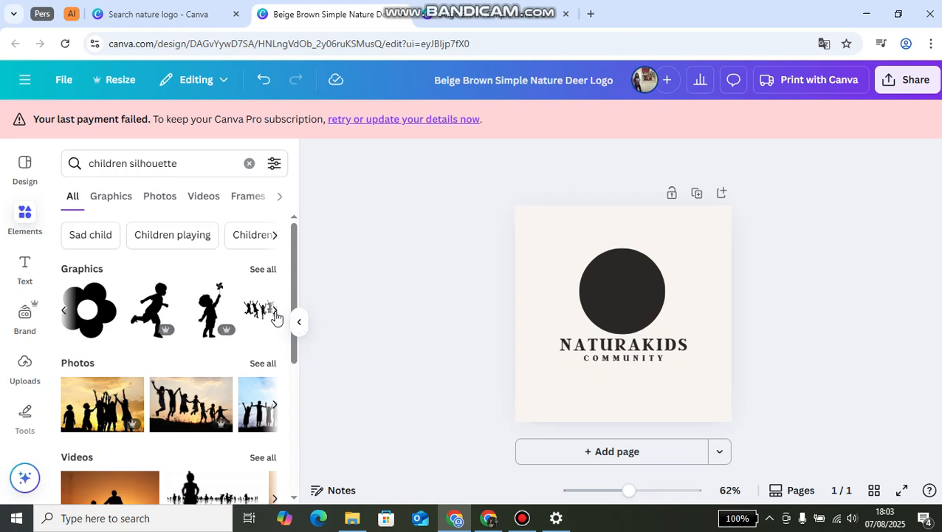
click(274, 316)
click(274, 316)
click(275, 316)
click(246, 305)
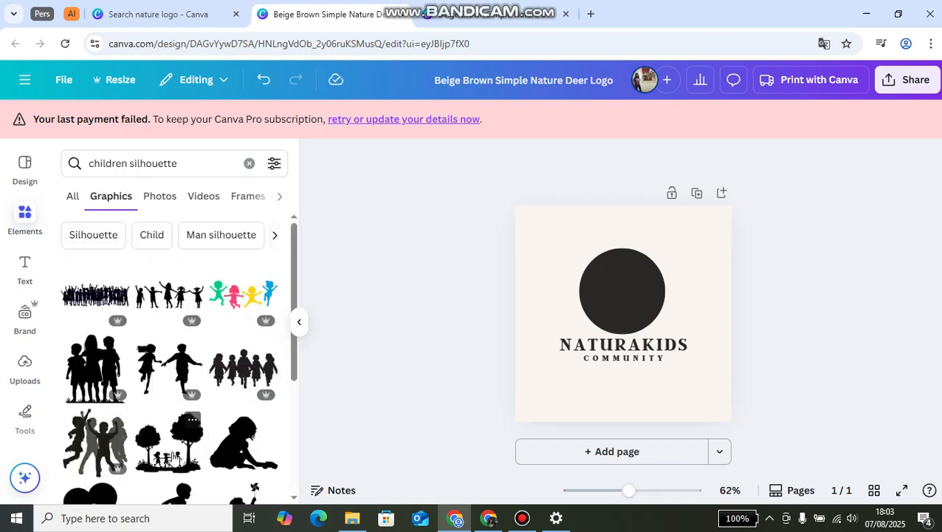
click(175, 456)
drag(615, 305, 547, 222)
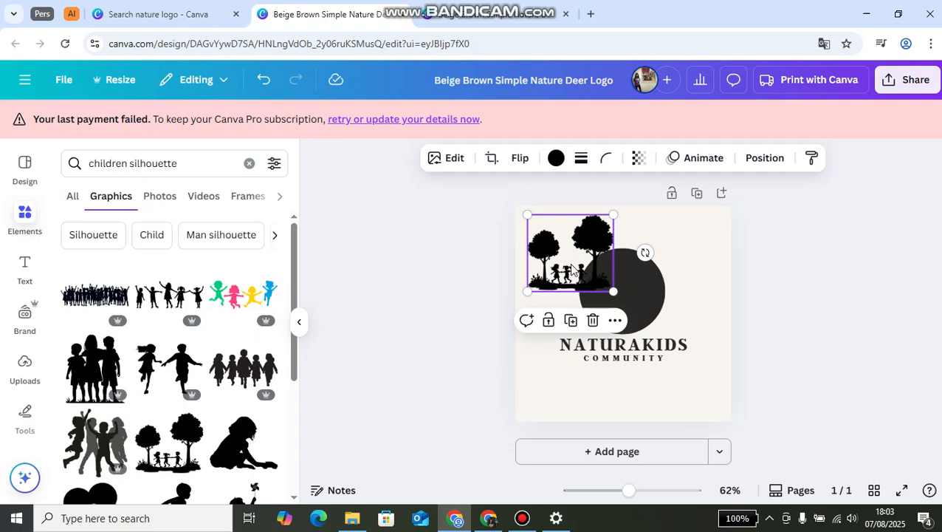
Recolor the children-and-trees silhouette with the document's off-white color and move it onto the dark circle
click(556, 158)
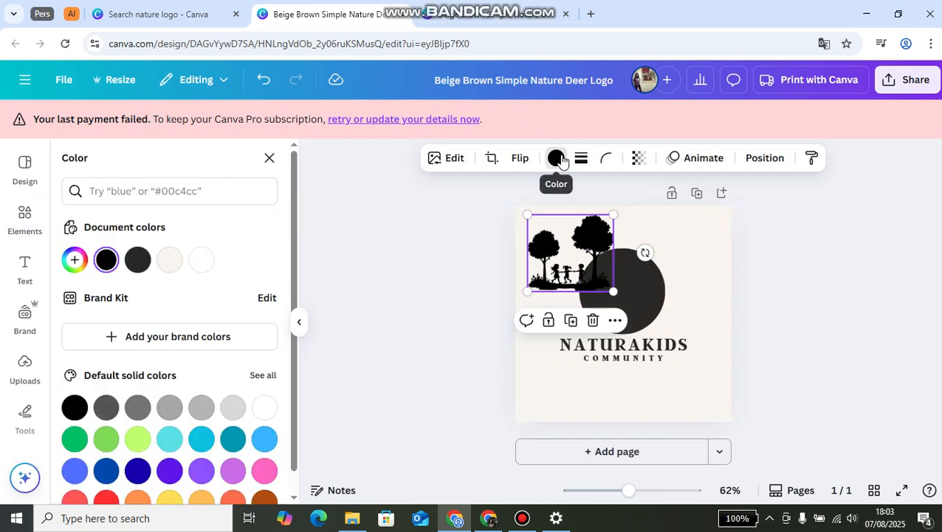
click(174, 260)
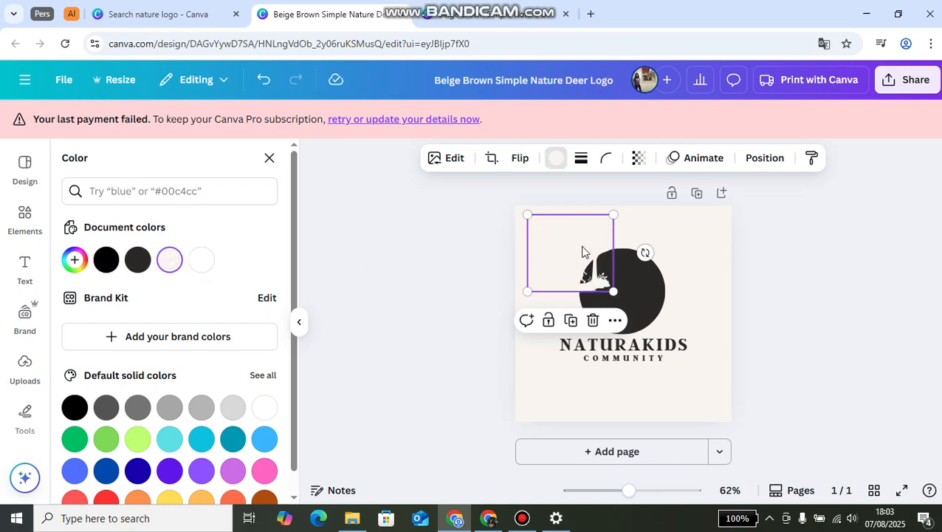
drag(582, 246, 629, 279)
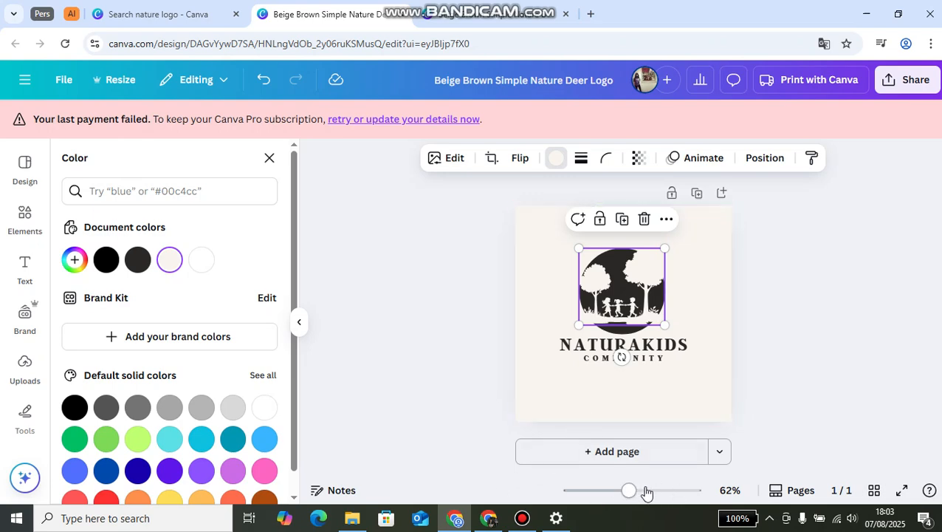
Scale down the children-and-trees silhouette and center it so it fits fully inside the circle
drag(655, 493, 675, 494)
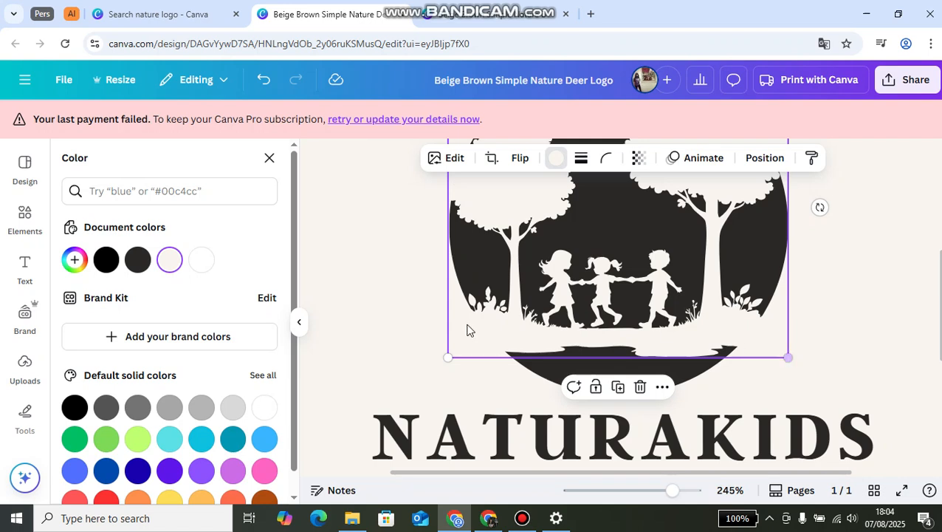
click(414, 328)
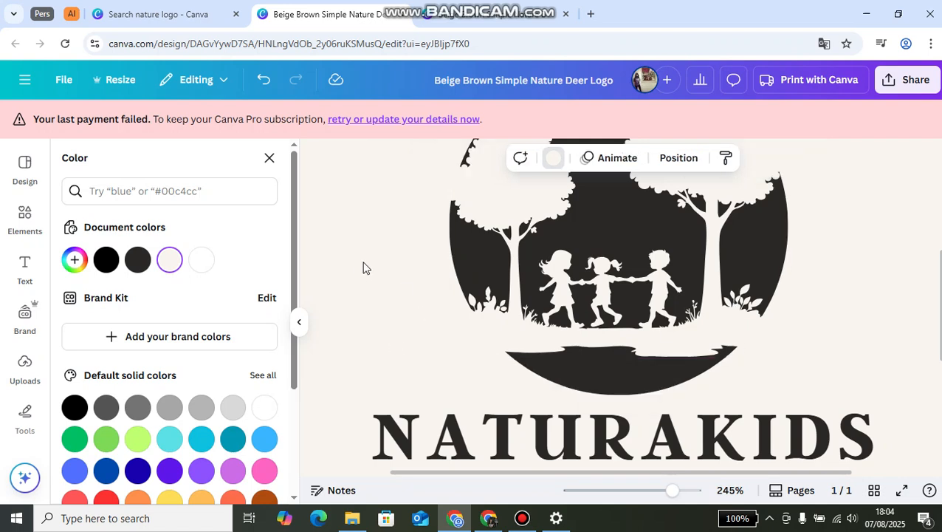
click(691, 294)
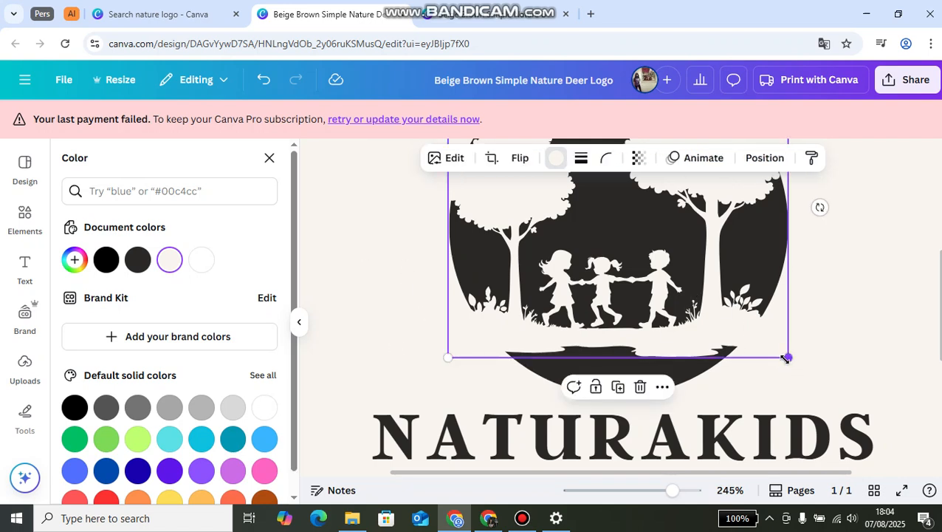
drag(787, 357, 715, 307)
drag(677, 225, 702, 268)
drag(751, 347, 724, 325)
drag(668, 257, 688, 266)
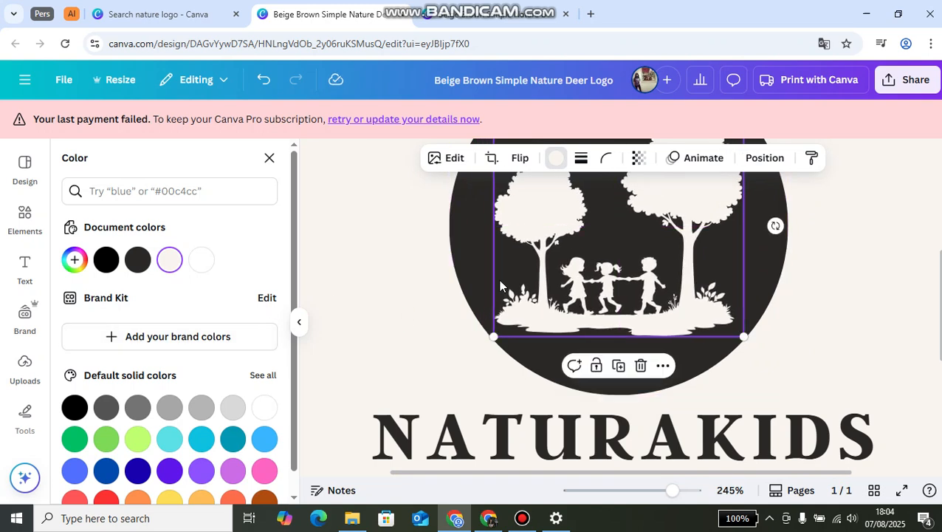
Fill the circle behind the silhouette with a custom dark green, #07440D
click(472, 249)
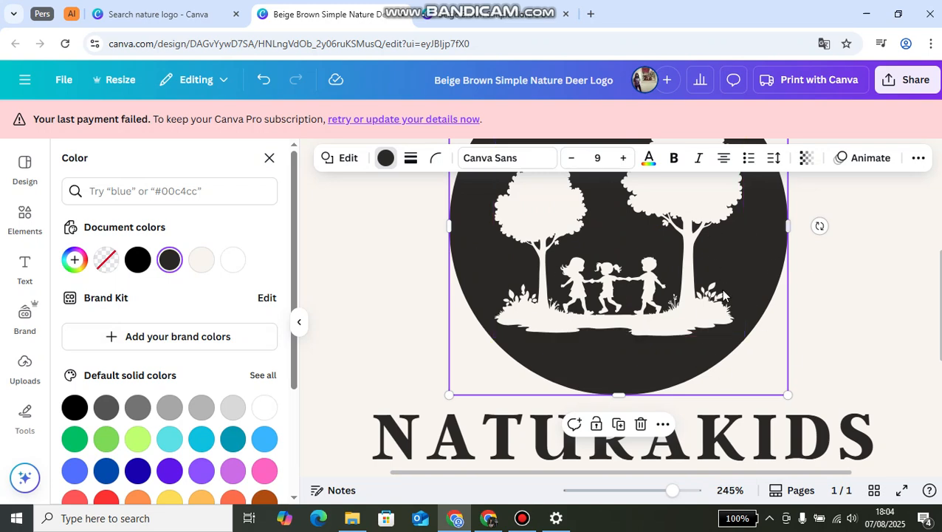
click(74, 259)
drag(91, 414, 142, 432)
drag(247, 361, 247, 381)
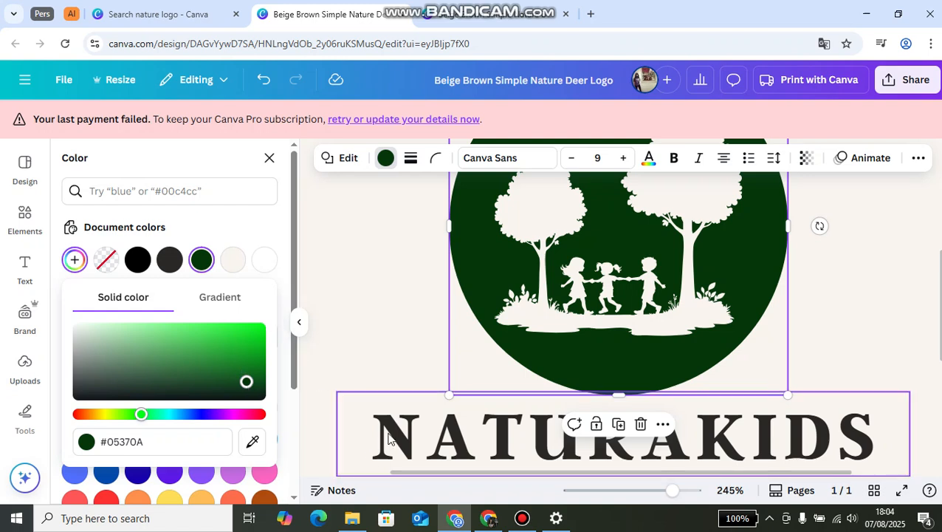
drag(246, 381, 240, 376)
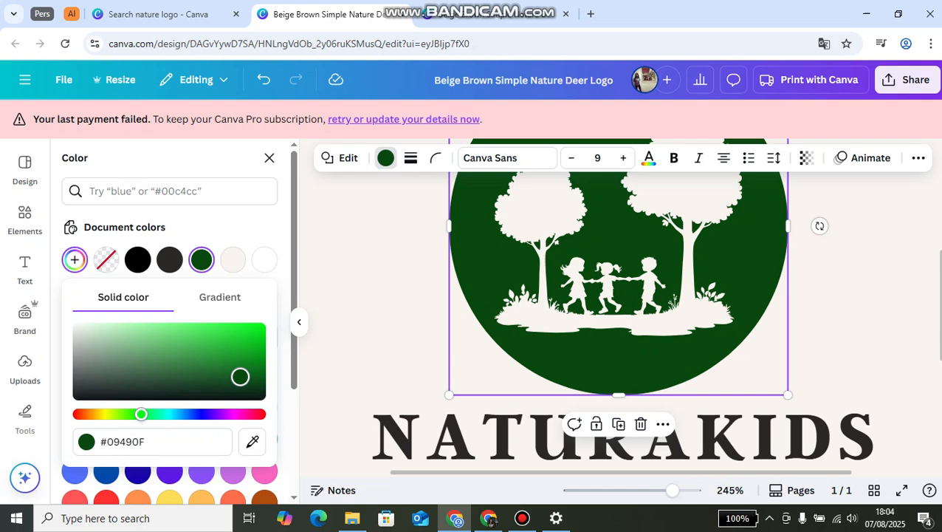
drag(240, 377, 242, 378)
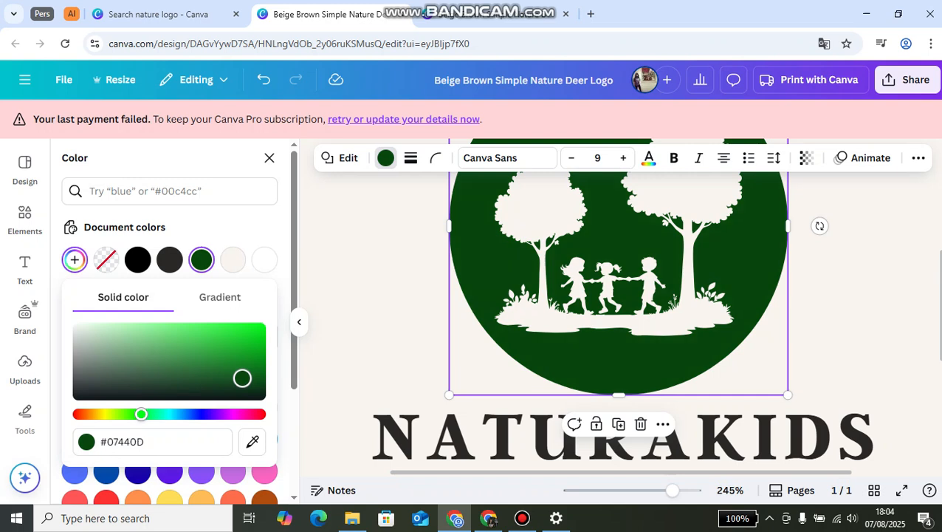
Recolor the "NATURAKIDS" title with the same dark green as the circle
click(423, 440)
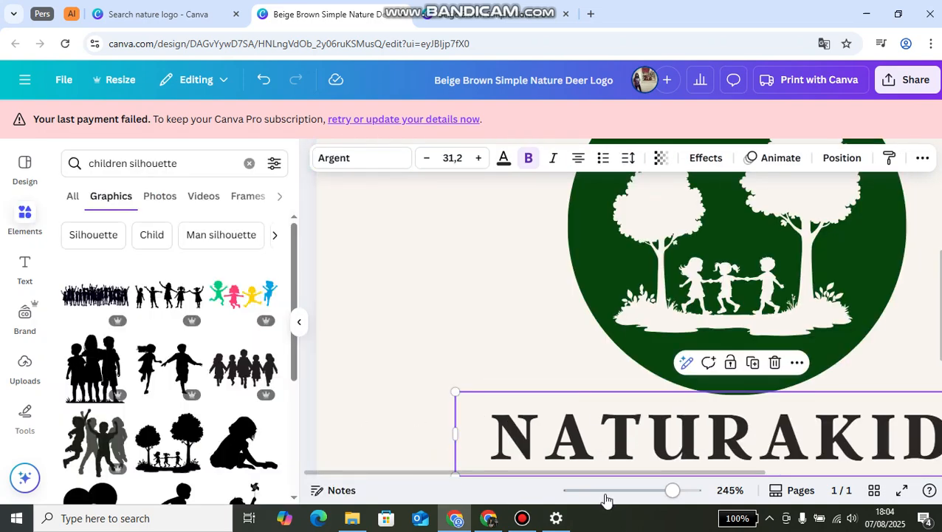
click(299, 319)
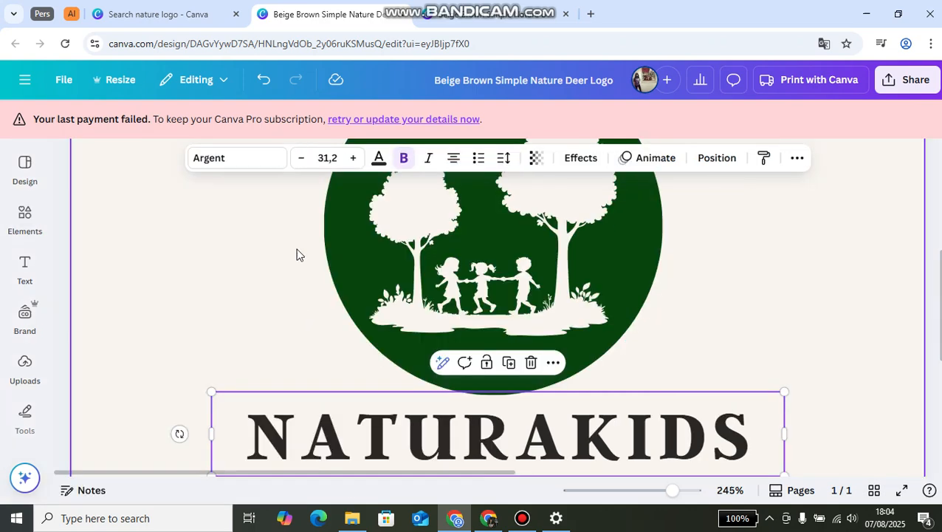
click(345, 158)
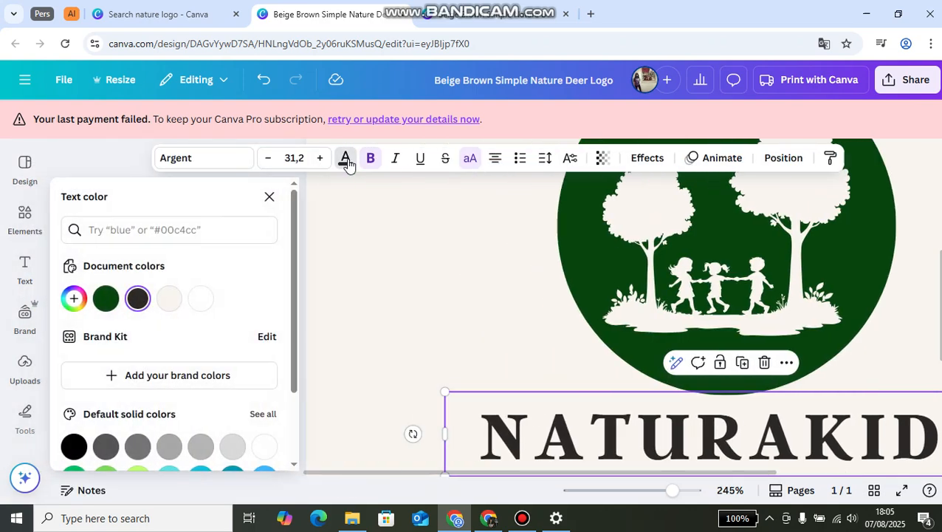
click(104, 299)
Apply the document's dark green to the "COMMUNITY" subtitle text
click(600, 275)
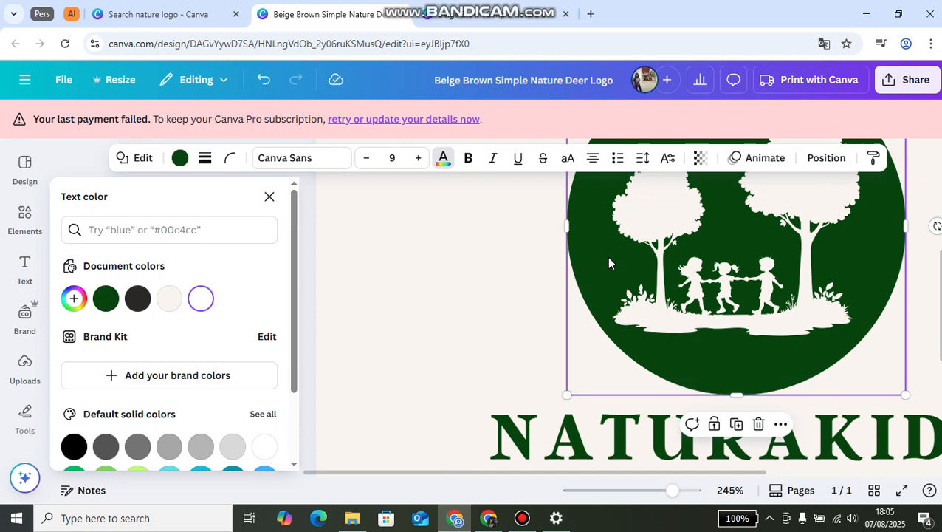
scroll(458, 273, down, 3)
click(647, 353)
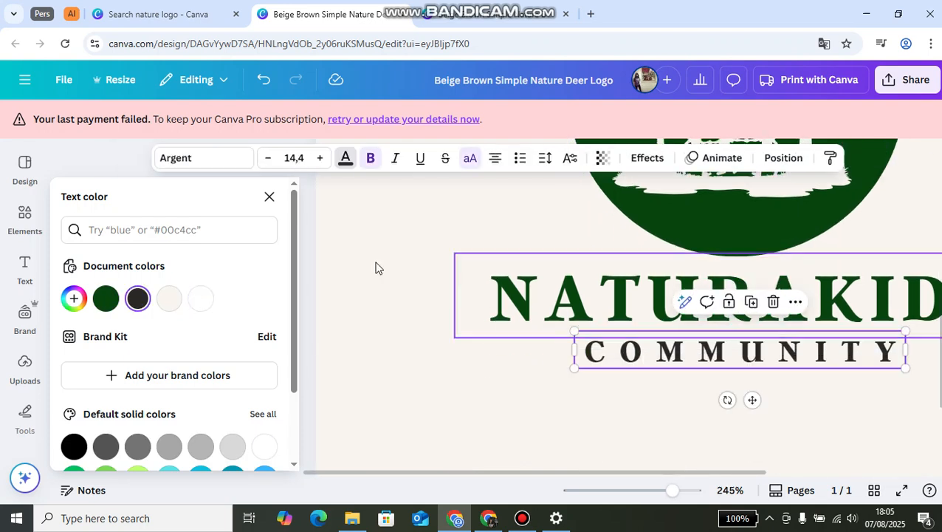
click(106, 298)
click(456, 360)
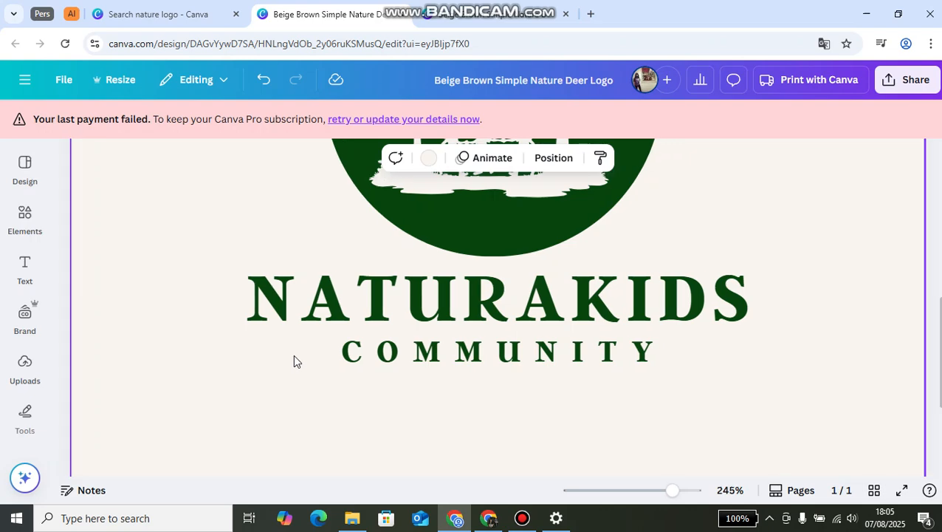
Add a solid black stroke with a weight of 4 around the green circle
scroll(539, 269, up, 3)
click(538, 266)
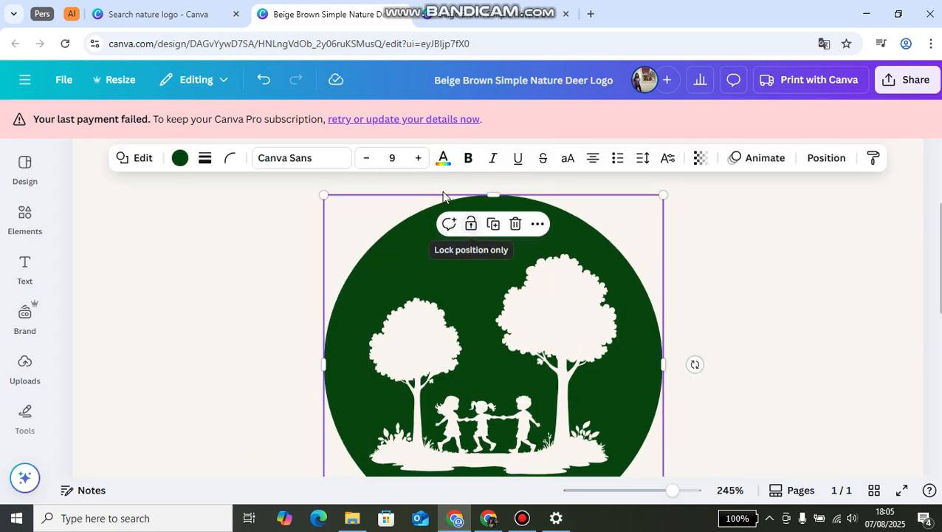
click(206, 164)
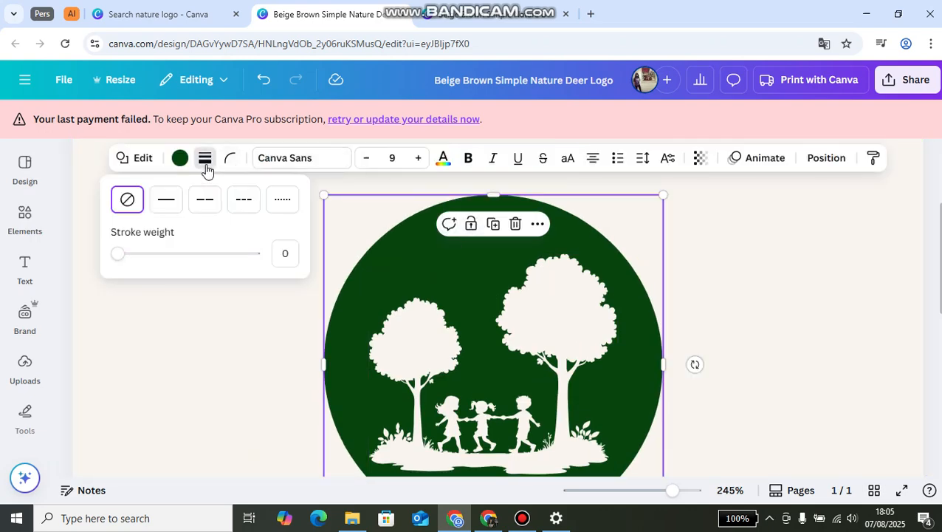
click(166, 209)
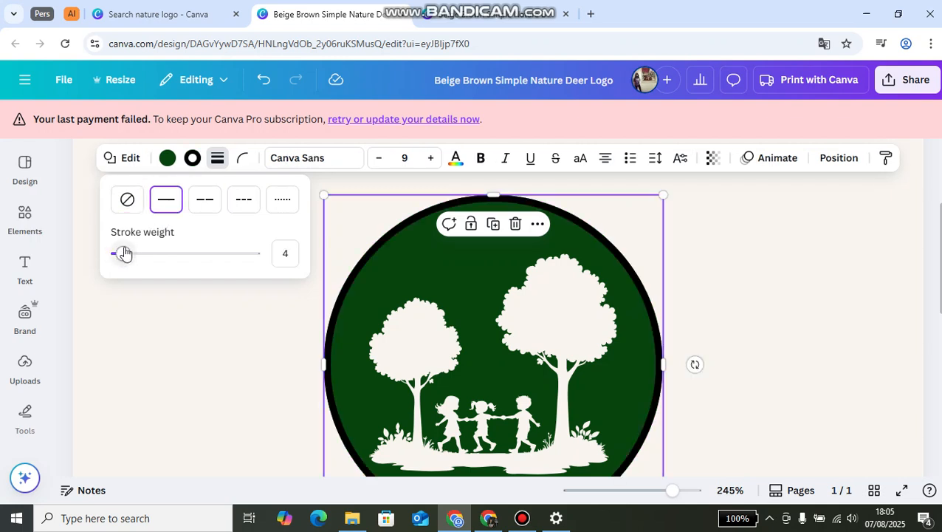
click(734, 263)
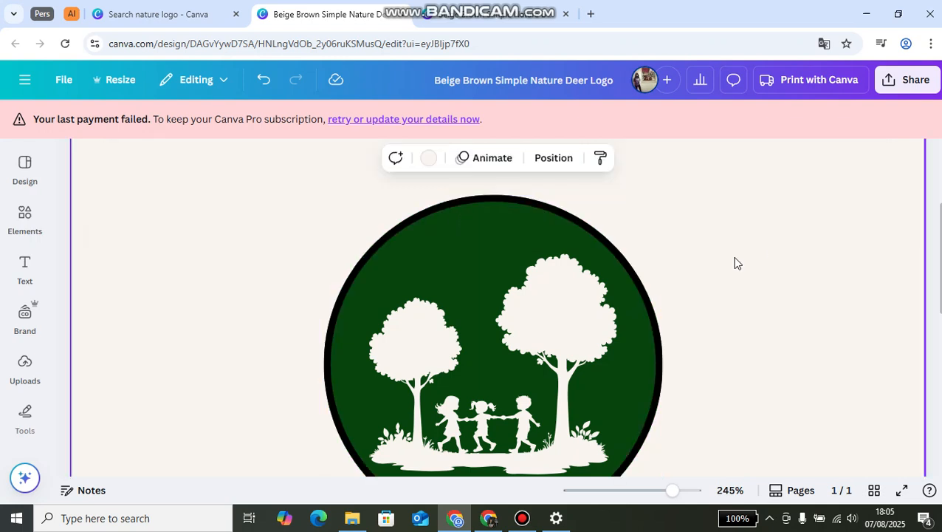
Enlarge the circle, silhouette, "NATURAKIDS" title and "COMMUNITY" subtitle together until they span about the full page width
scroll(736, 263, down, 2)
scroll(736, 263, down, 1)
drag(672, 491, 646, 492)
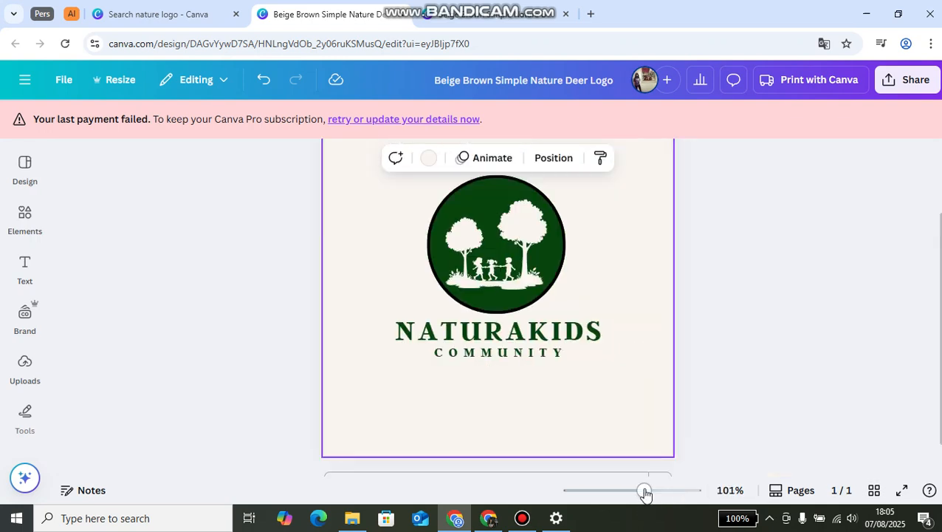
scroll(648, 327, up, 1)
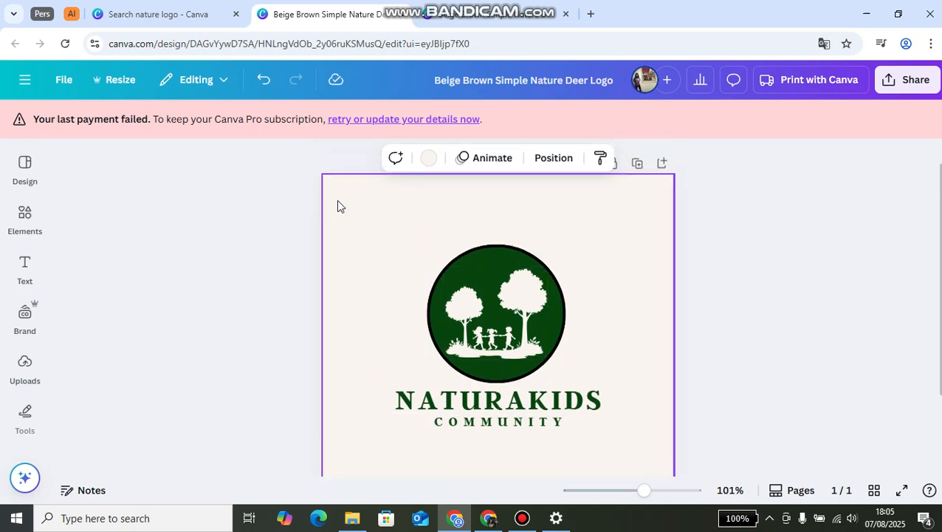
drag(341, 197, 642, 463)
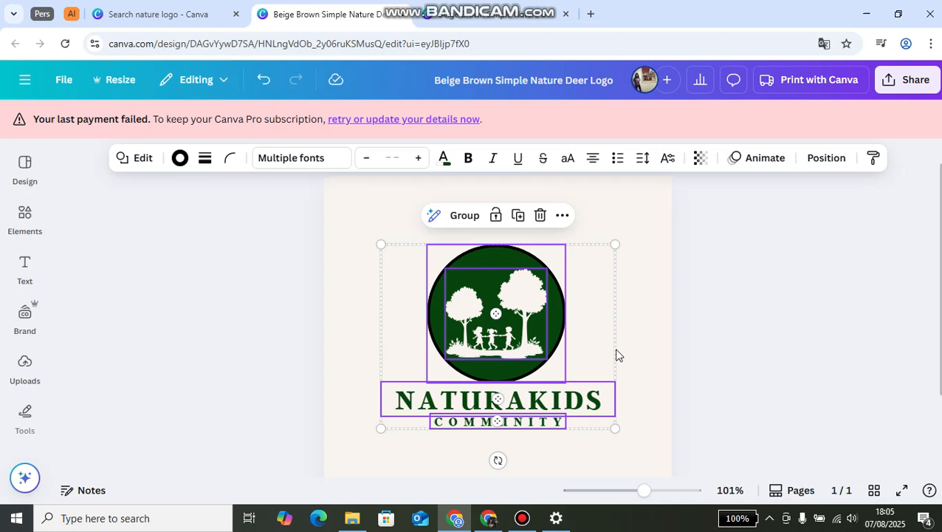
scroll(612, 355, down, 2)
drag(614, 326, 657, 360)
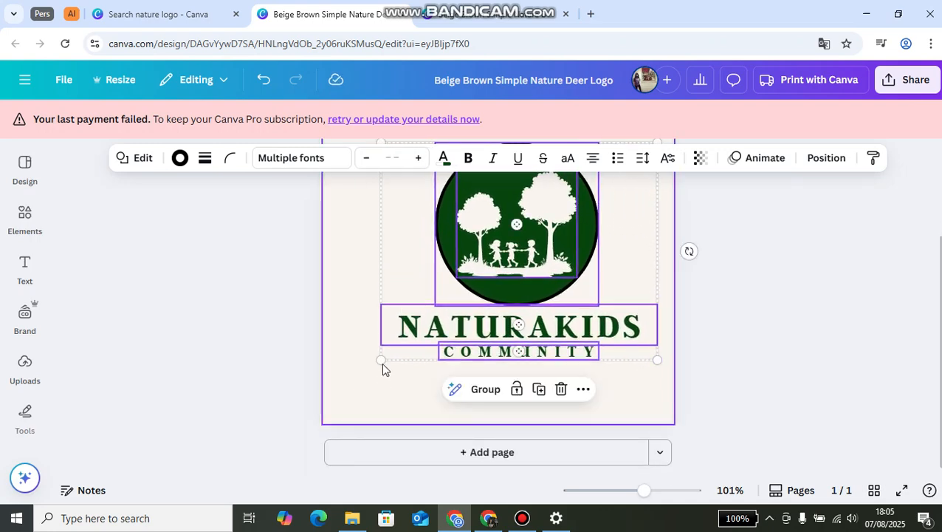
drag(380, 360, 348, 390)
scroll(688, 307, up, 3)
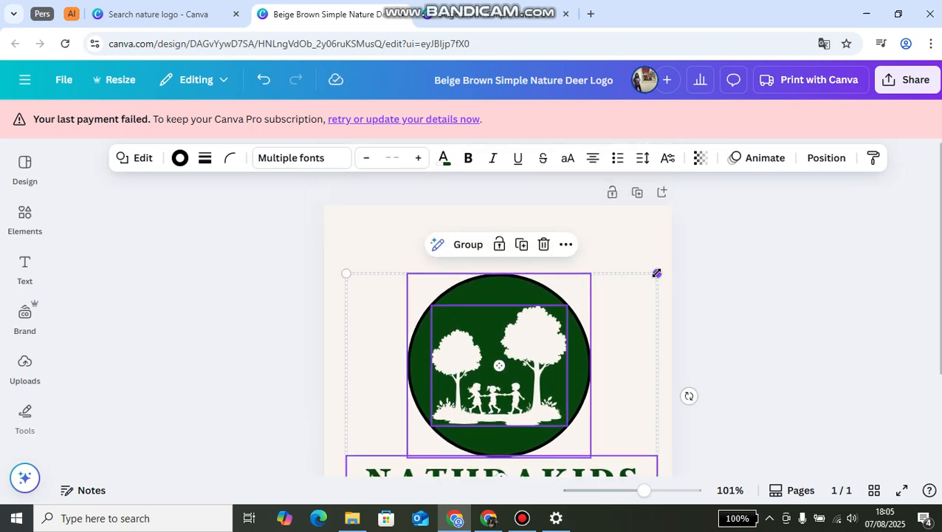
drag(657, 271, 676, 259)
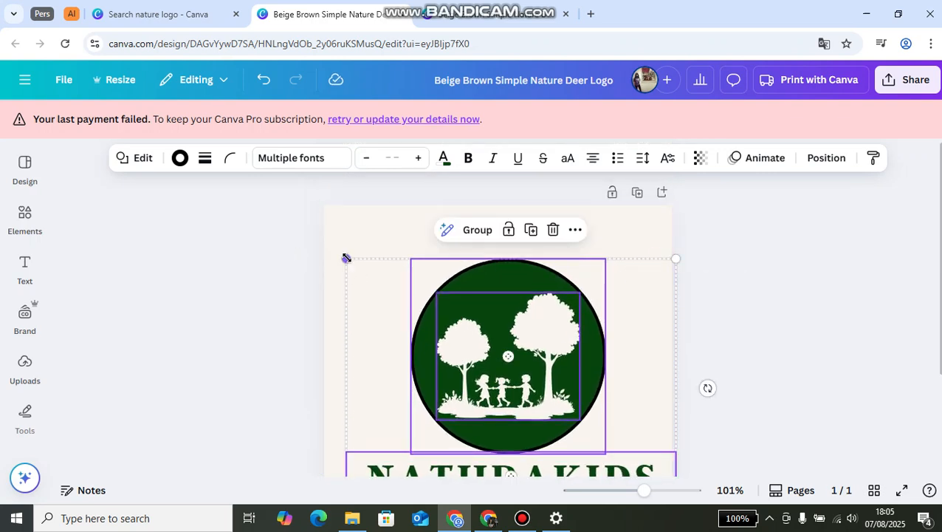
drag(346, 258, 317, 246)
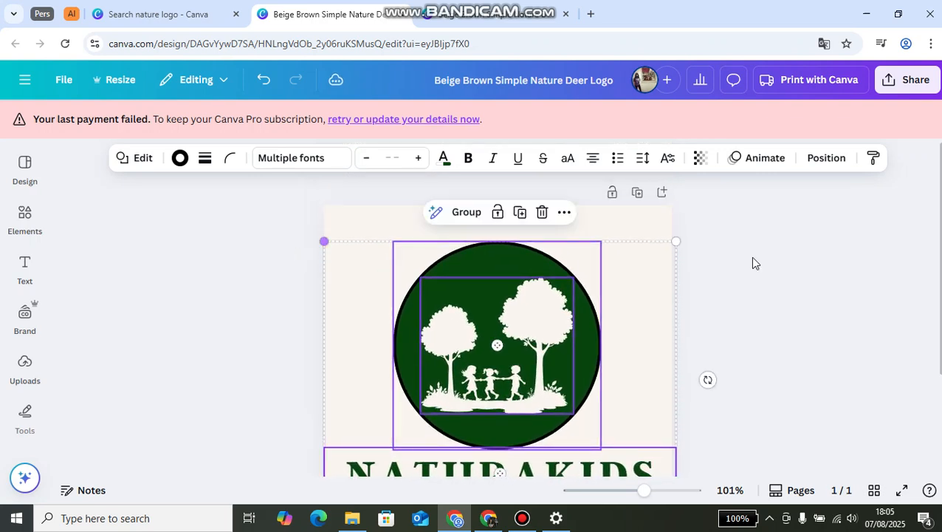
scroll(753, 263, down, 2)
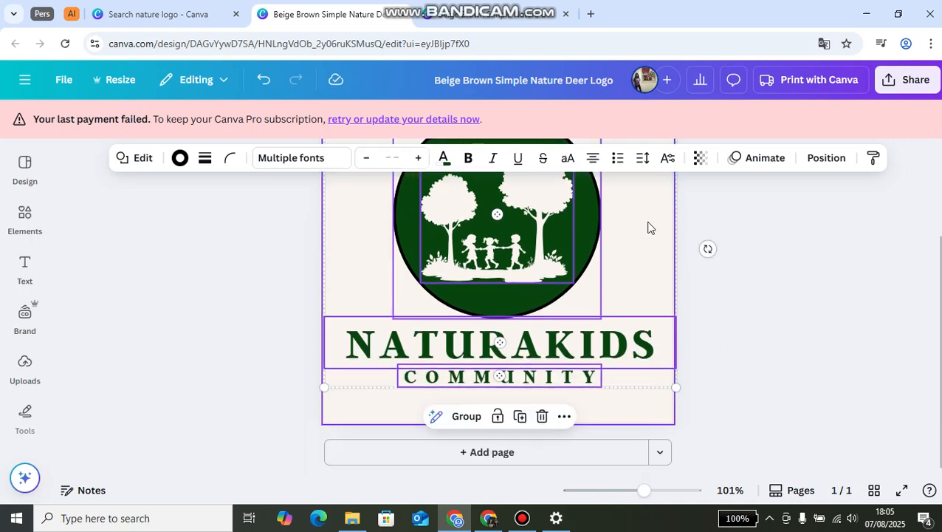
Group the circle, silhouette, title and subtitle into a single object
right_click(649, 227)
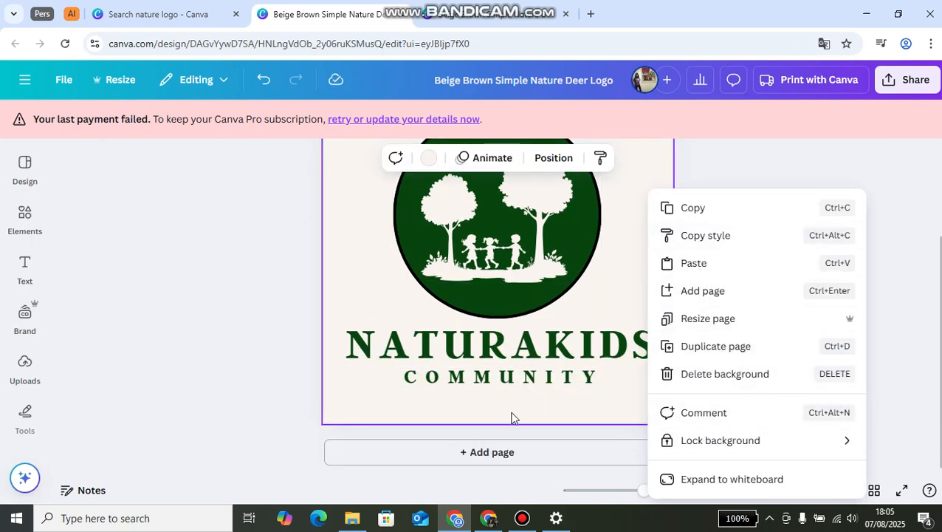
click(315, 293)
scroll(296, 284, up, 2)
drag(259, 216, 692, 475)
right_click(576, 345)
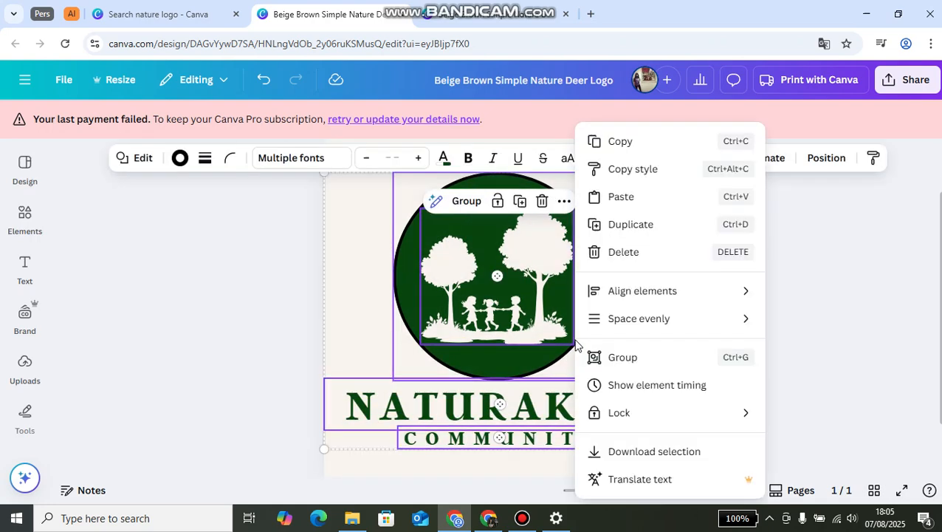
click(623, 357)
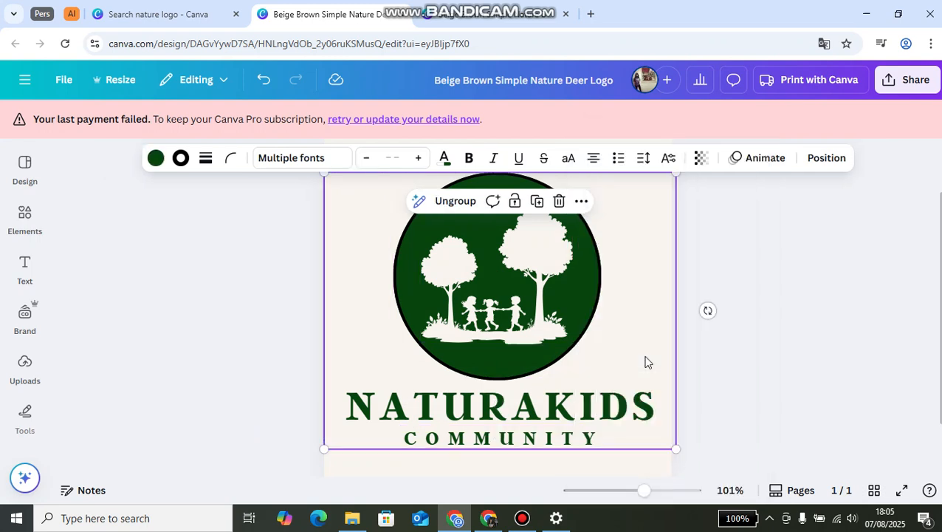
Shrink the grouped logo slightly to leave side margins and shift it down to center it on the page
scroll(628, 373, up, 1)
scroll(664, 392, down, 2)
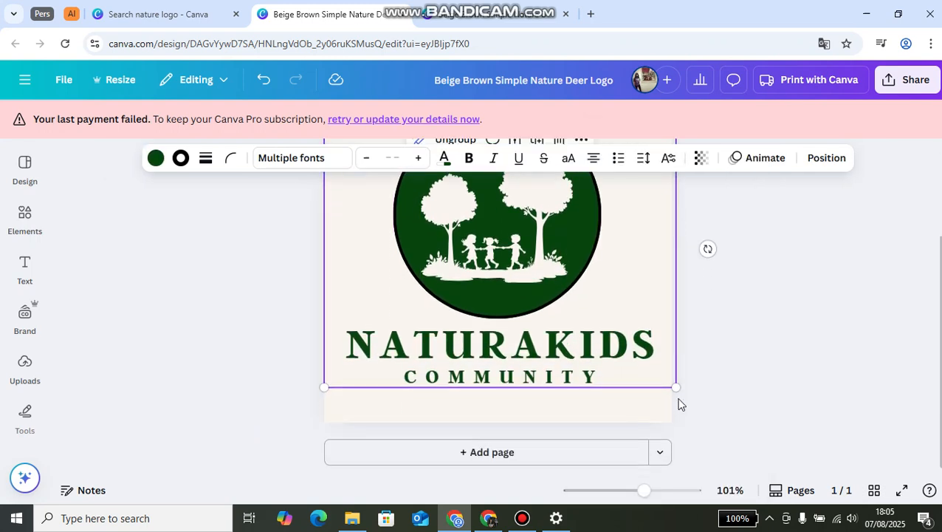
drag(675, 387, 659, 375)
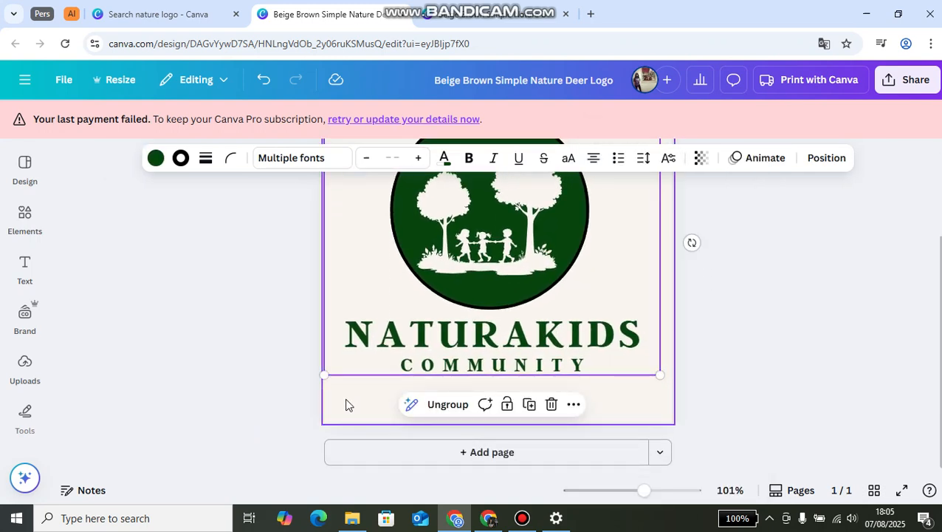
drag(325, 375, 332, 368)
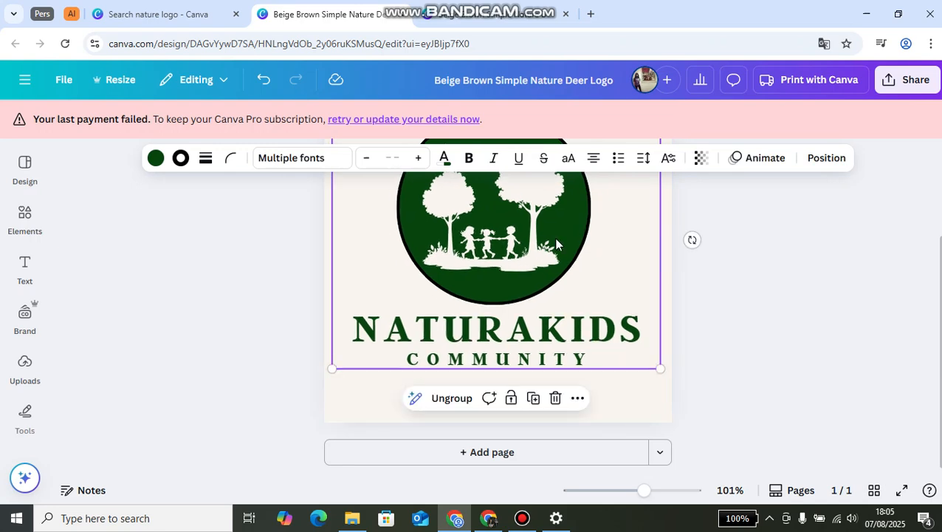
drag(556, 240, 557, 251)
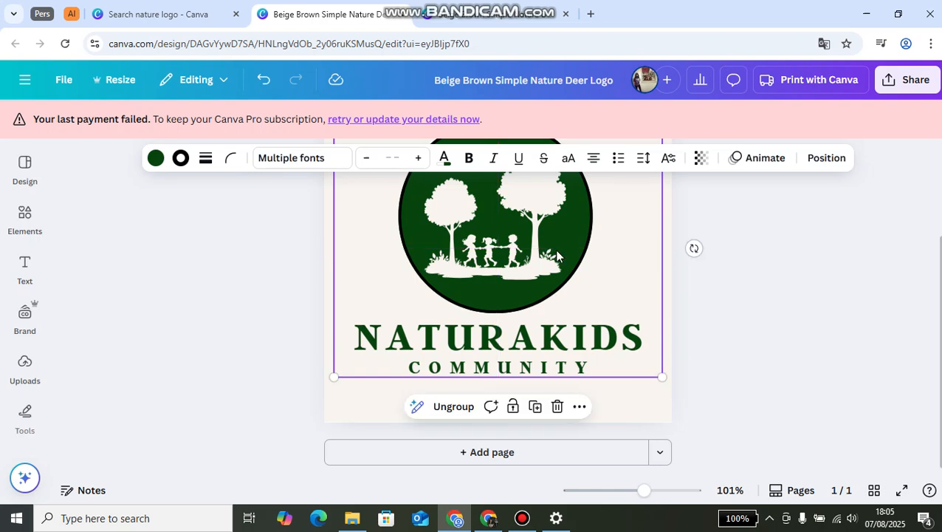
scroll(805, 304, up, 2)
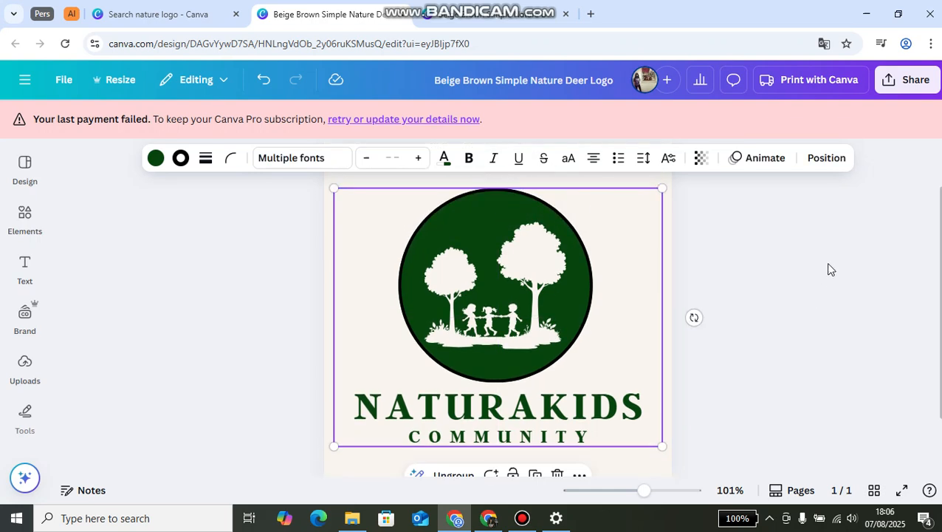
click(827, 269)
click(620, 492)
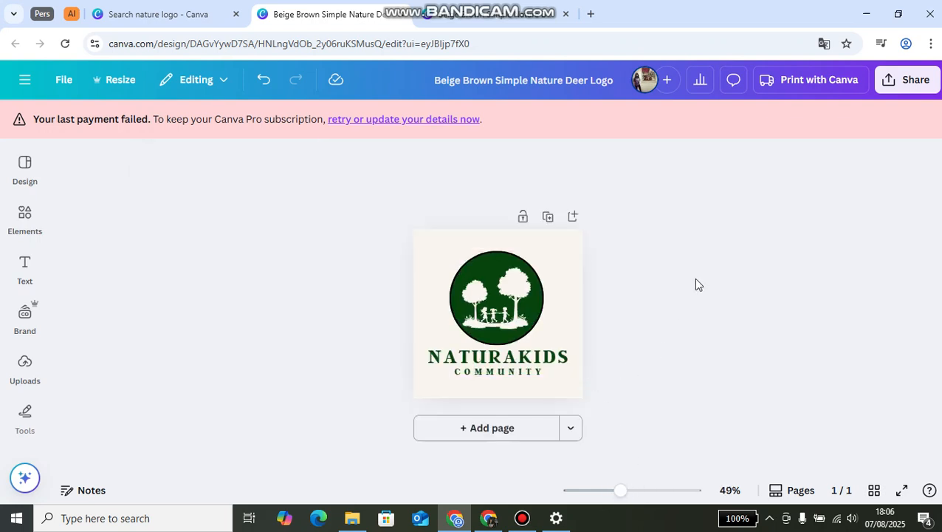
Download the logo as a PNG at size 1 (500 × 500 px), limiting the file size to 1500 KB
click(892, 85)
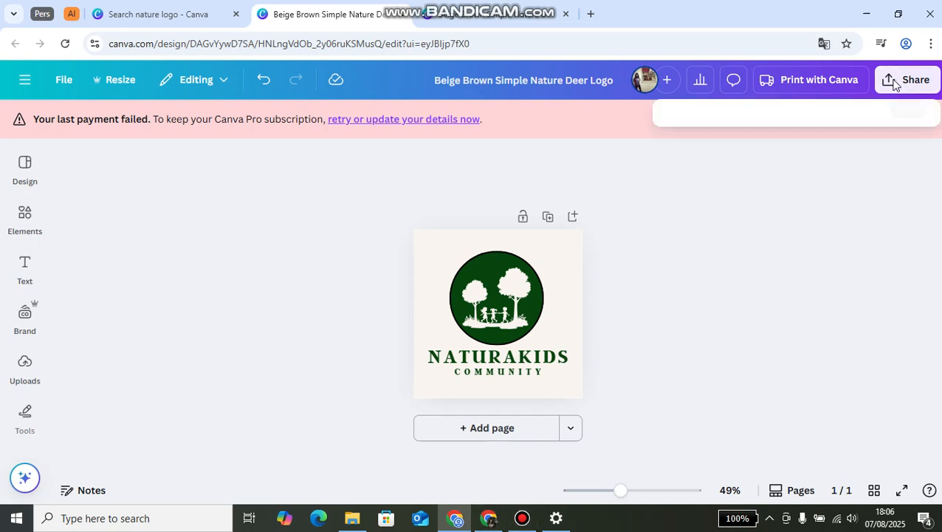
scroll(713, 311, down, 1)
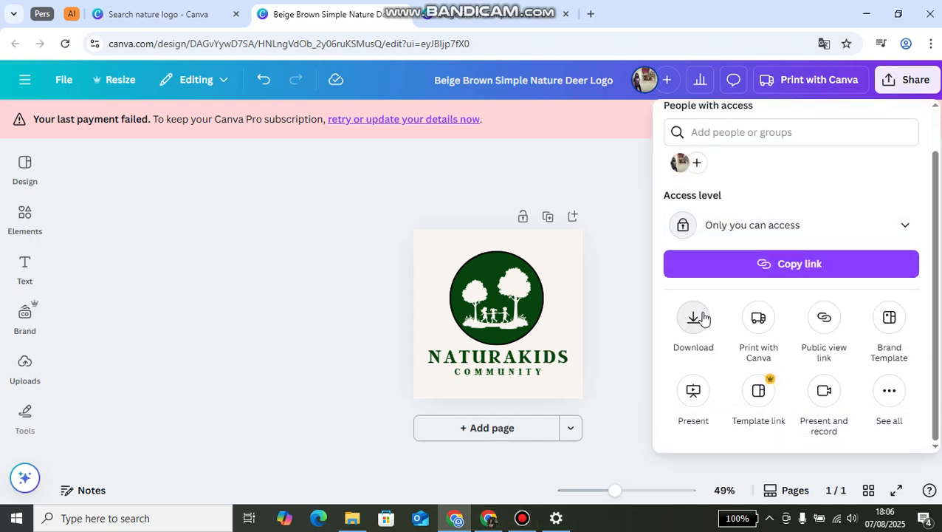
click(697, 319)
click(756, 177)
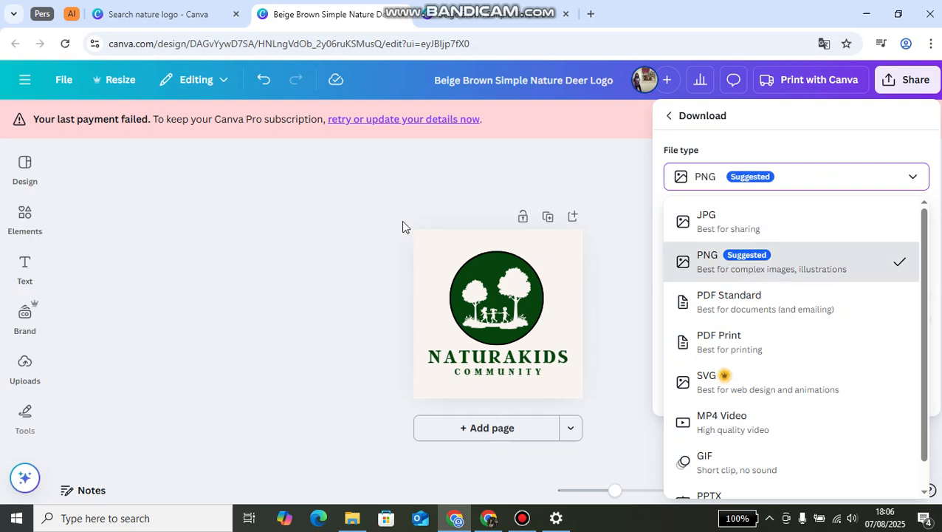
click(707, 264)
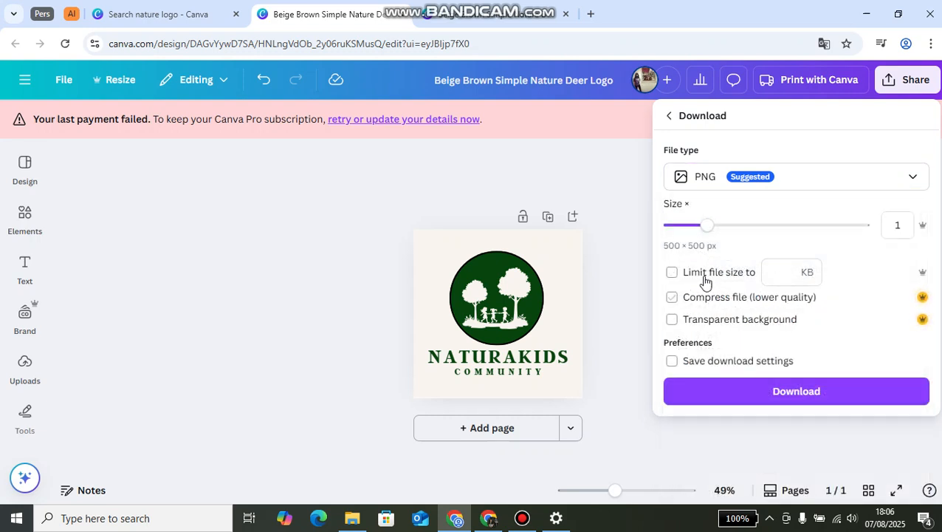
click(706, 274)
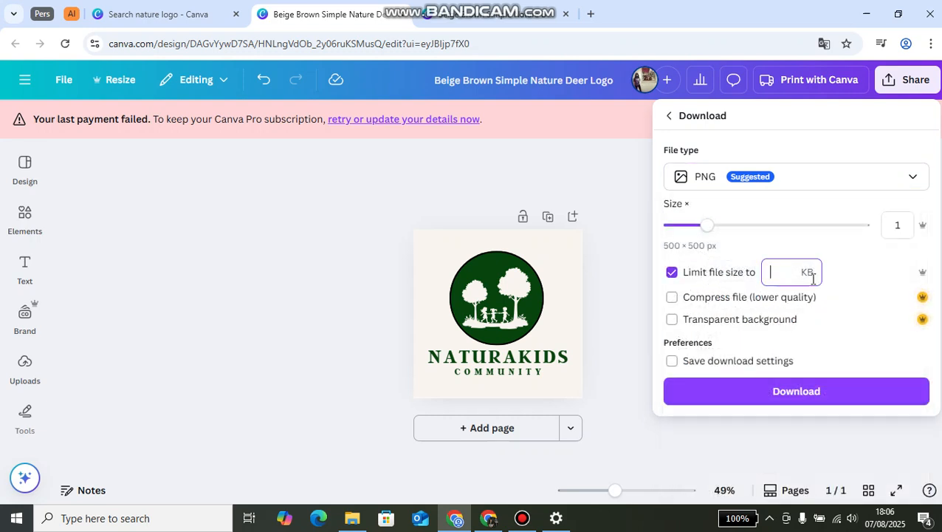
text(1500)
click(733, 396)
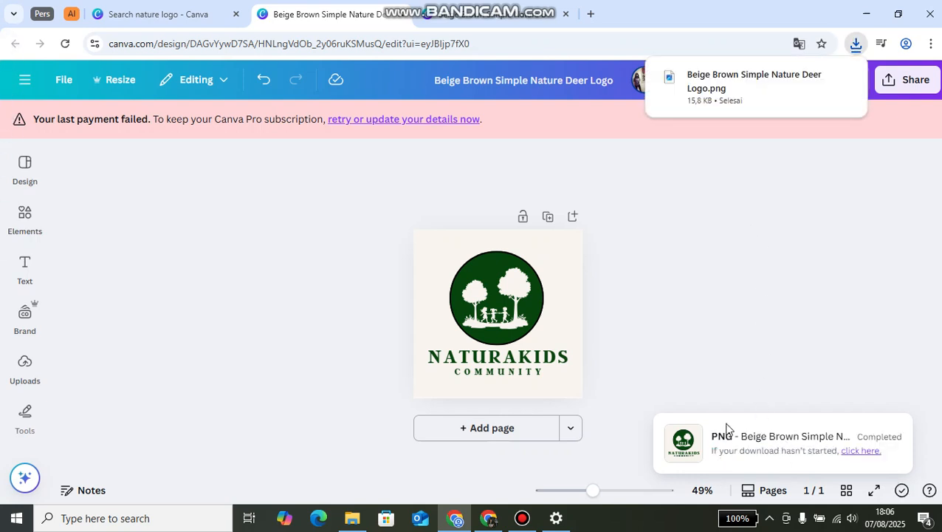
Open the downloaded "Beige Brown Simple Nature Deer Logo.png" from the browser's recent downloads
click(858, 46)
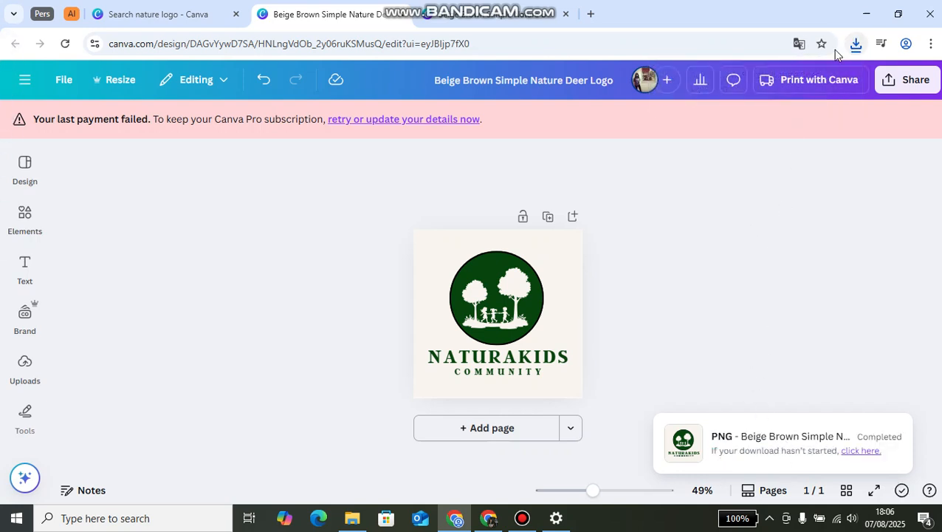
click(854, 46)
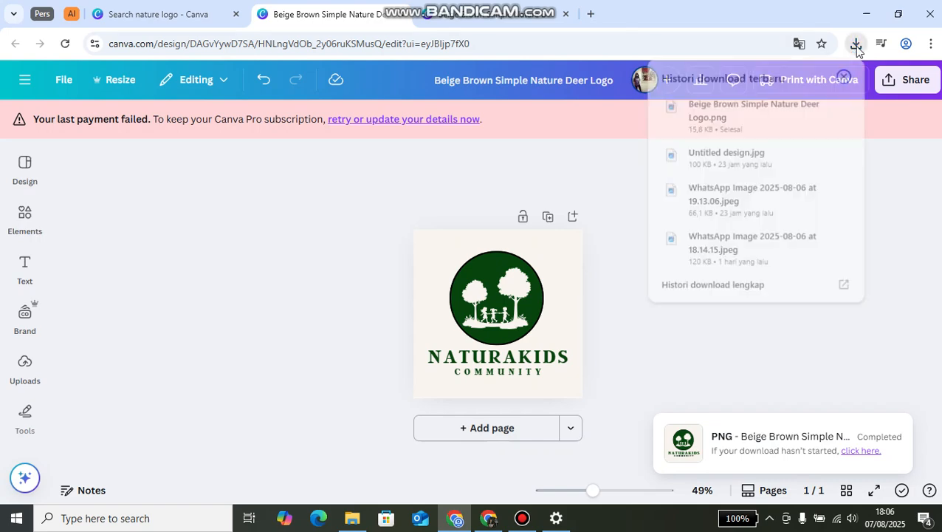
click(732, 109)
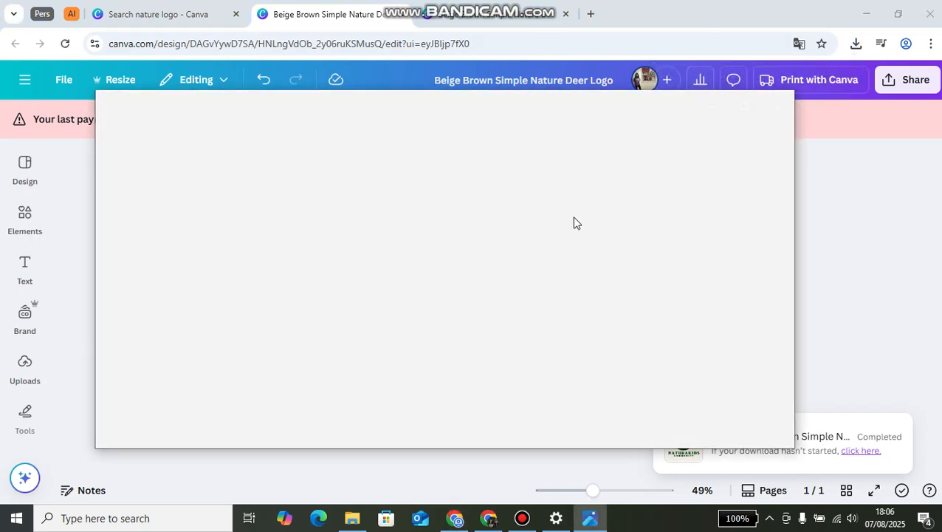